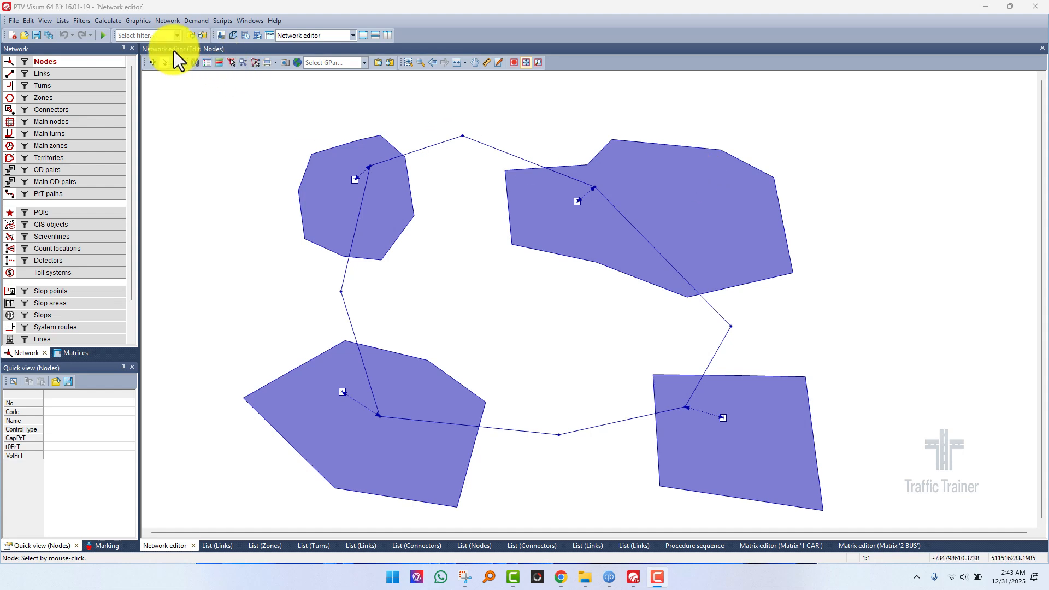
# Add a PrT assignment to the procedure sequence and assign the C Car demand segment to it
pyautogui.click(110, 21)
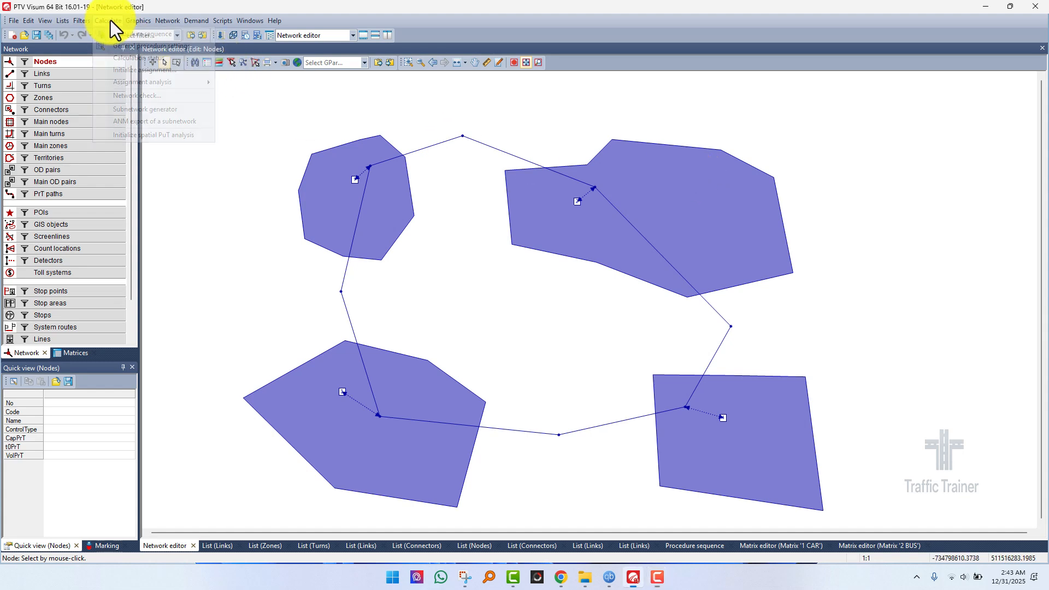
pyautogui.click(117, 37)
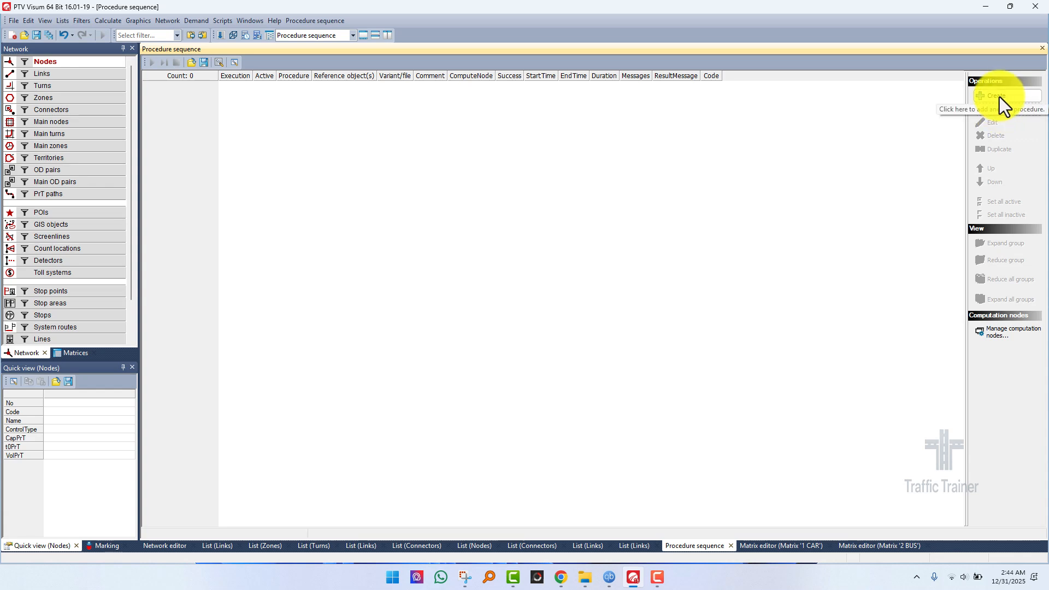
pyautogui.click(998, 96)
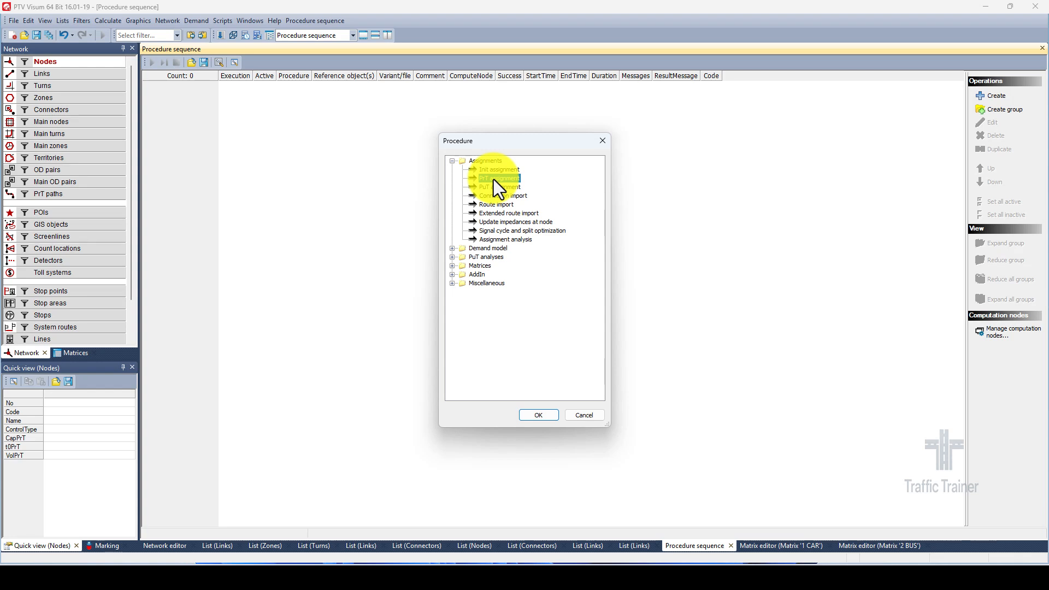
pyautogui.click(538, 416)
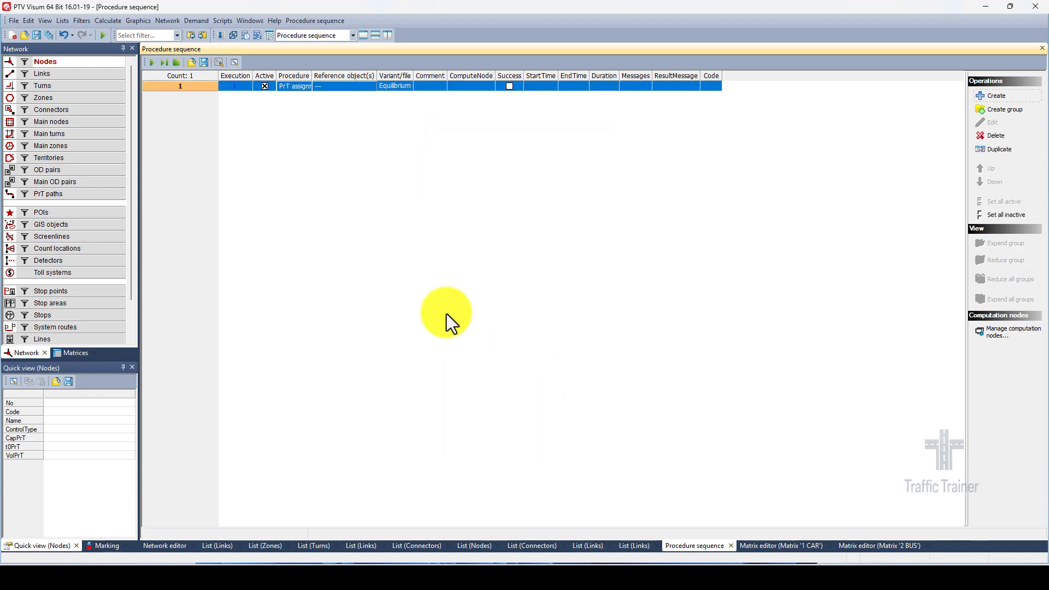
pyautogui.click(342, 87)
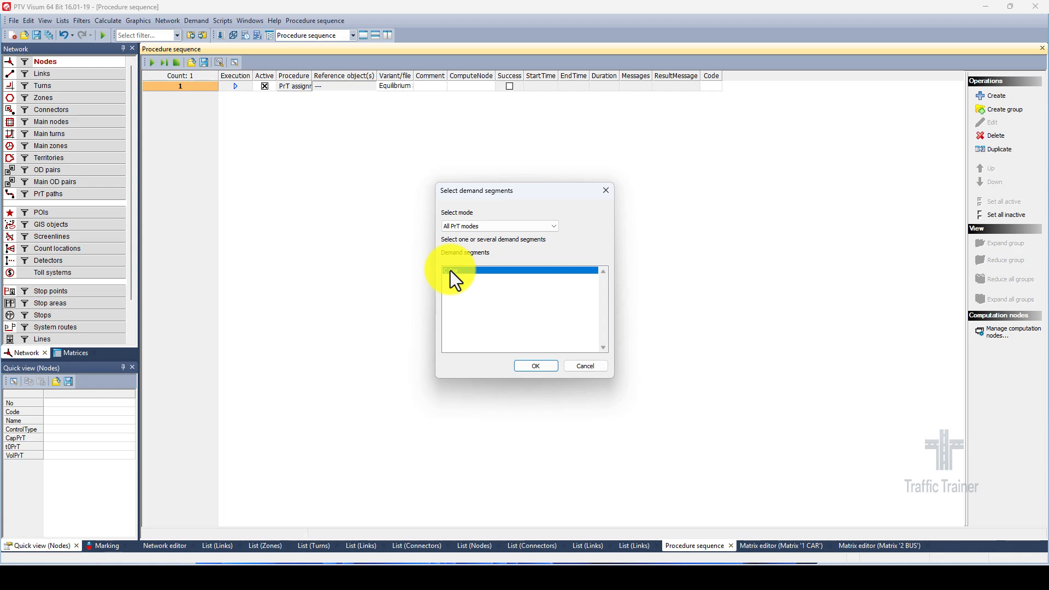
pyautogui.click(524, 368)
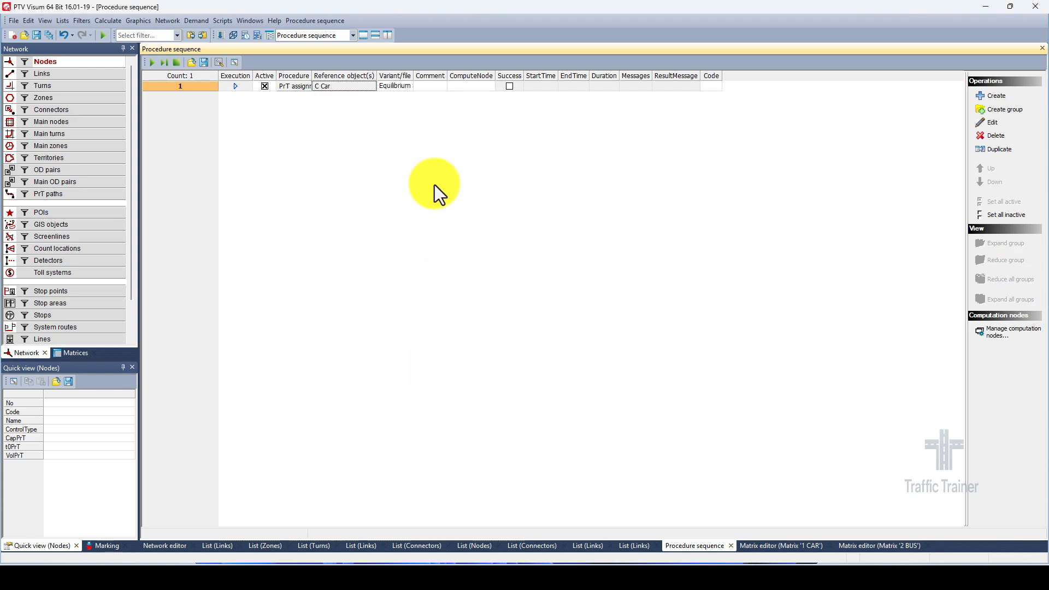
# Run the PrT assignment with the Equilibrium assignment variant and show the result in the network editor
pyautogui.click(410, 86)
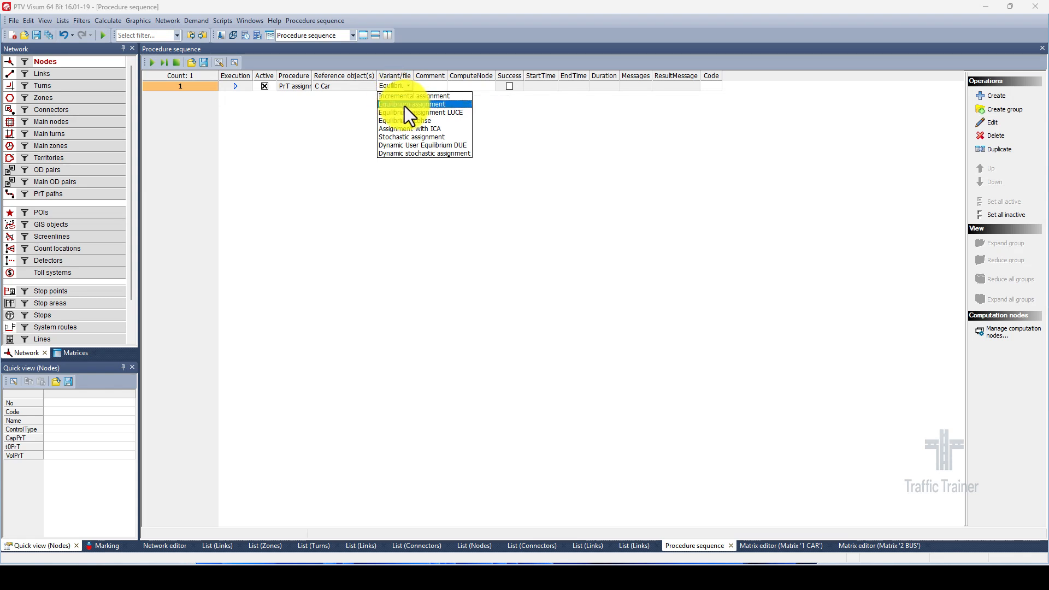
pyautogui.click(402, 105)
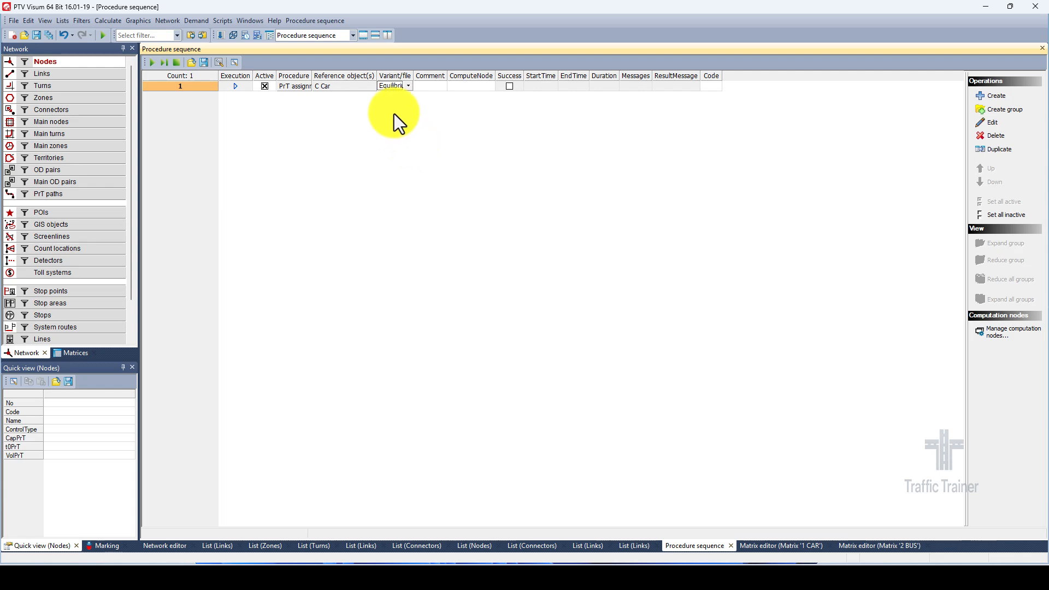
pyautogui.click(151, 63)
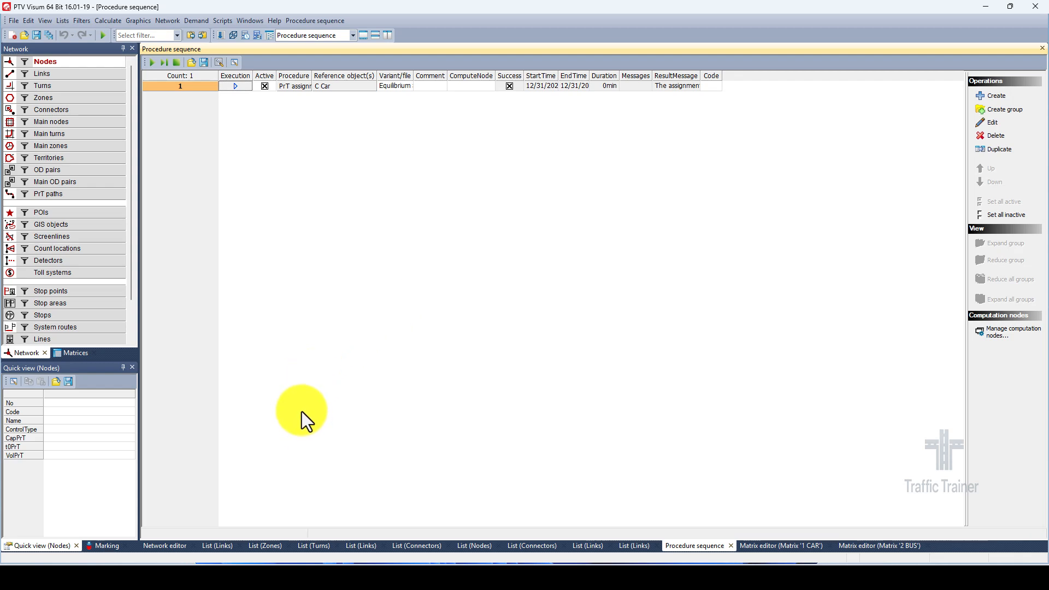
pyautogui.click(166, 545)
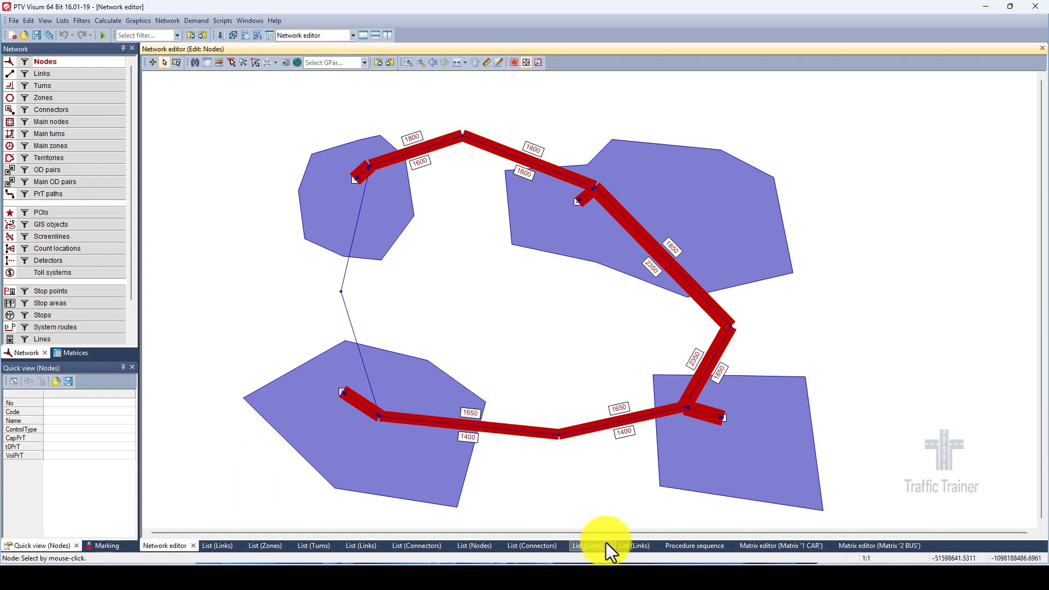
# Add an Init assignment procedure to the procedure sequence after the equilibrium PrT assignment
pyautogui.click(673, 547)
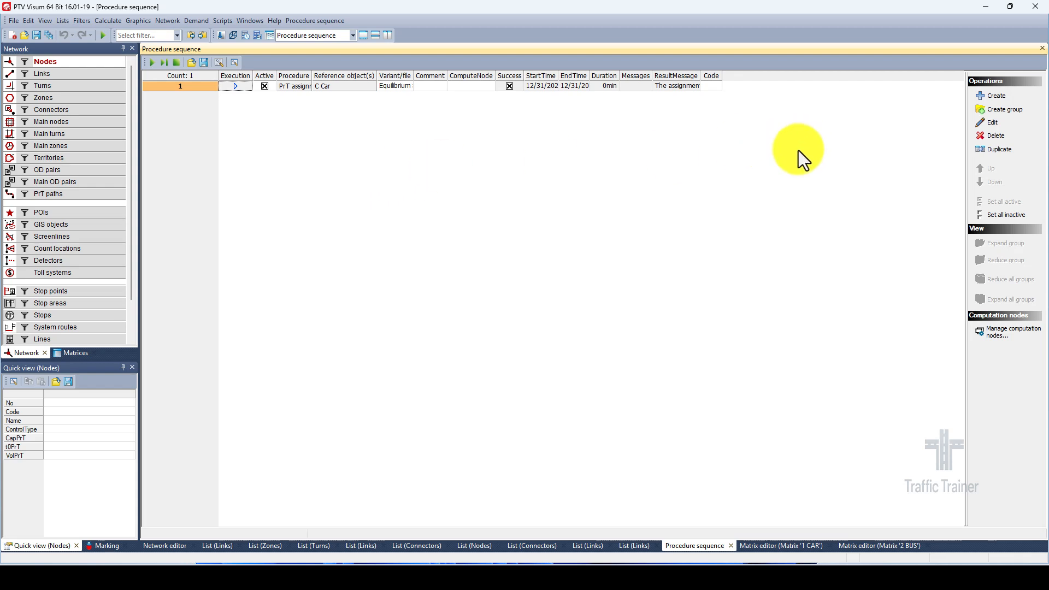
pyautogui.click(999, 96)
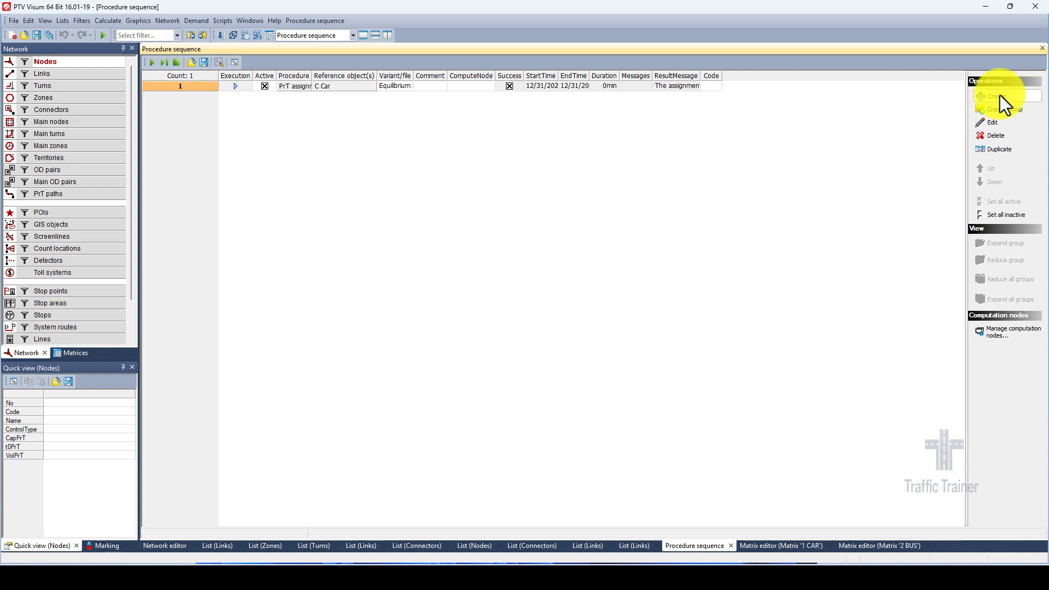
pyautogui.click(500, 169)
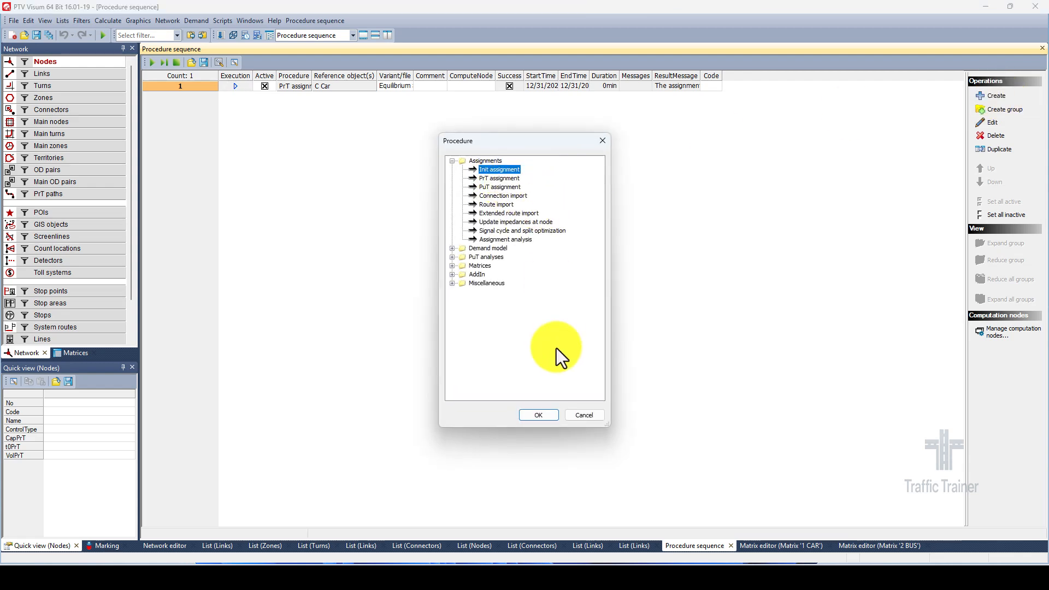
pyautogui.click(542, 414)
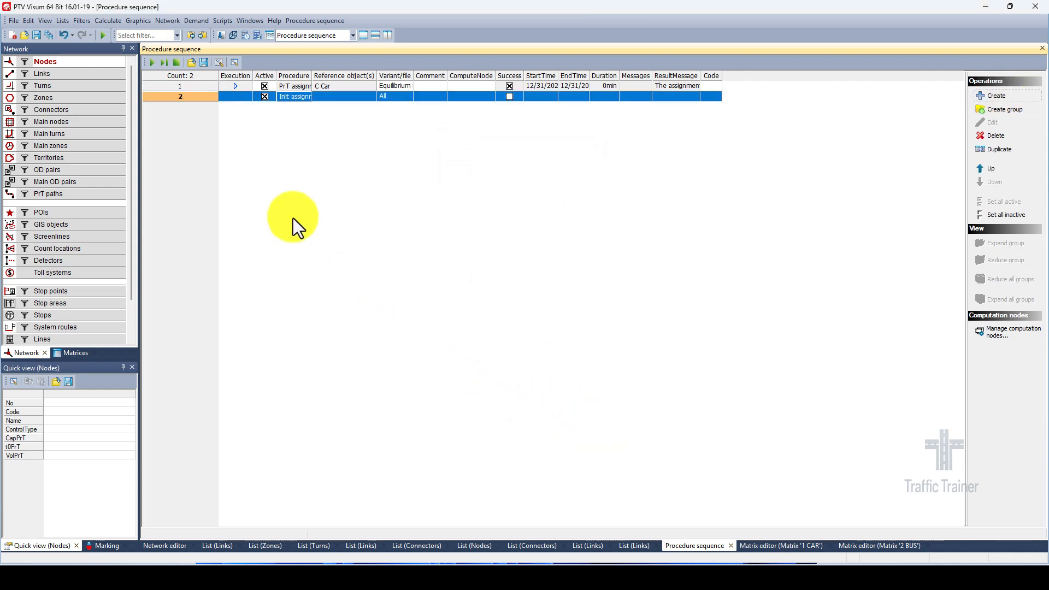
# Deactivate the equilibrium PrT assignment, then run only the Init assignment and check the network in the network editor
pyautogui.click(264, 87)
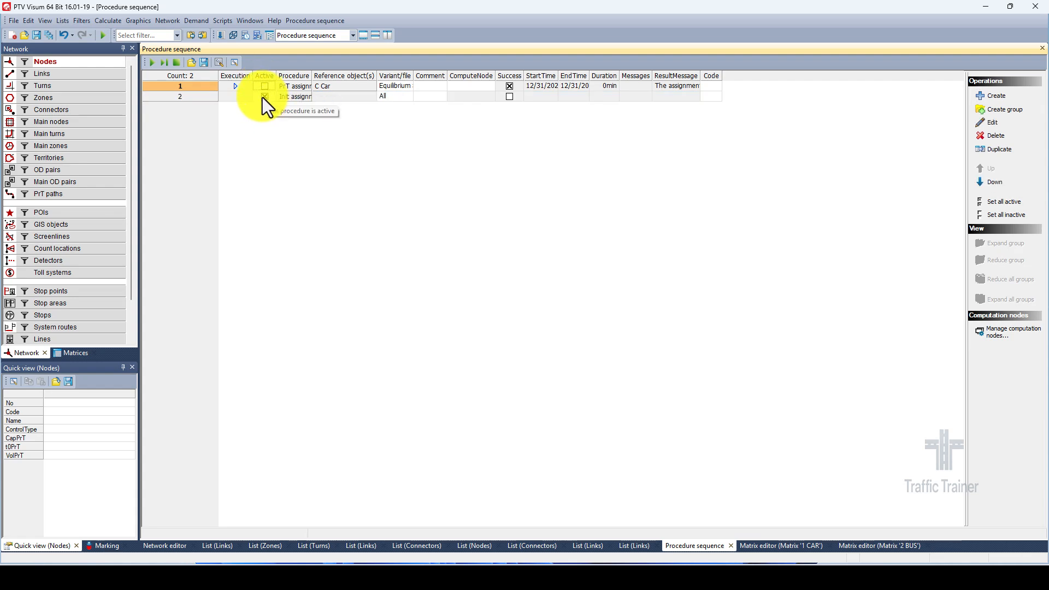
pyautogui.click(205, 98)
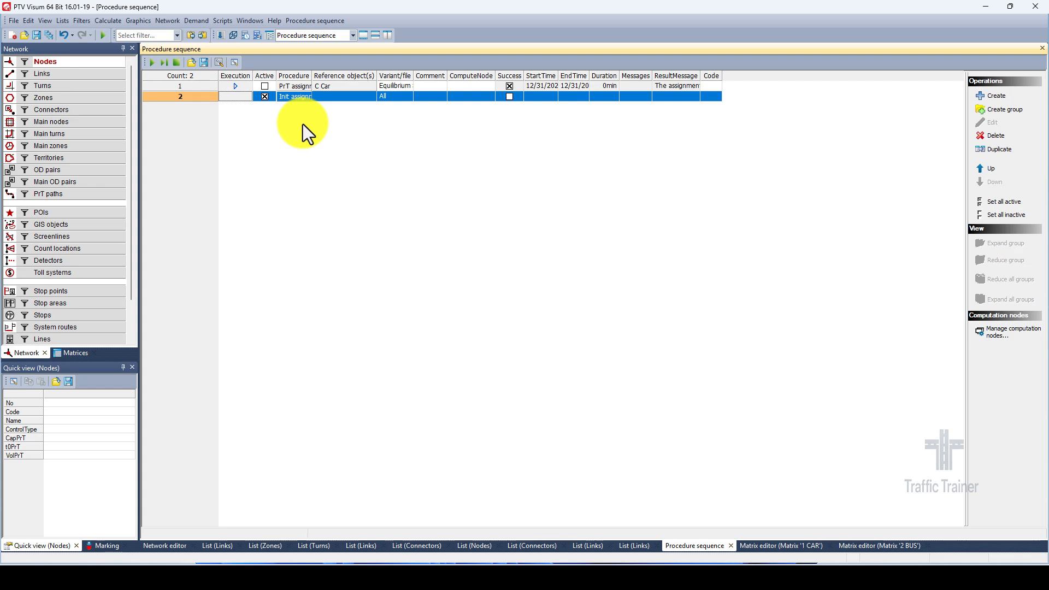
pyautogui.click(151, 63)
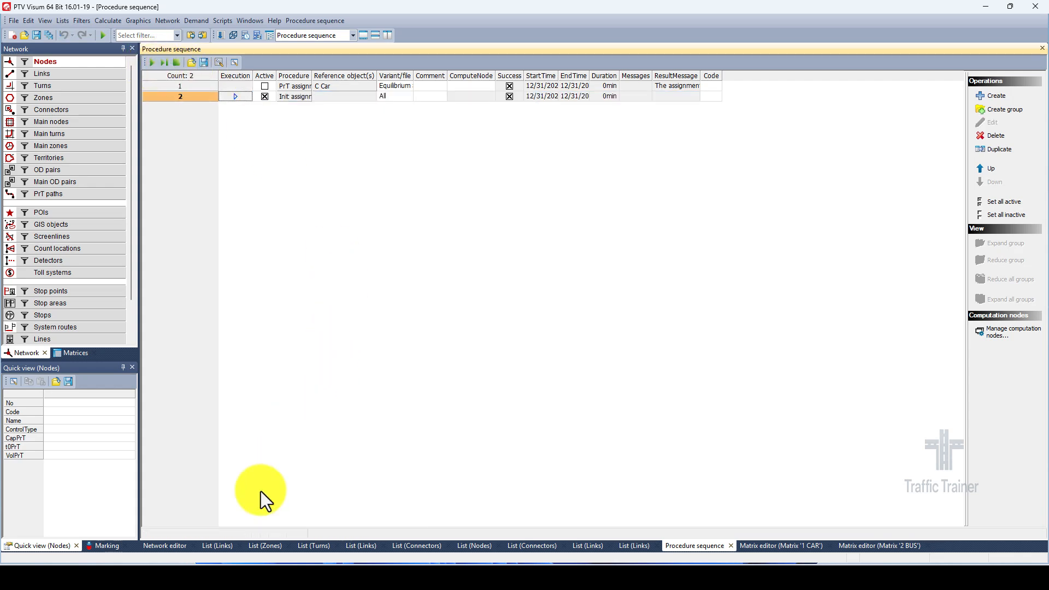
pyautogui.click(167, 546)
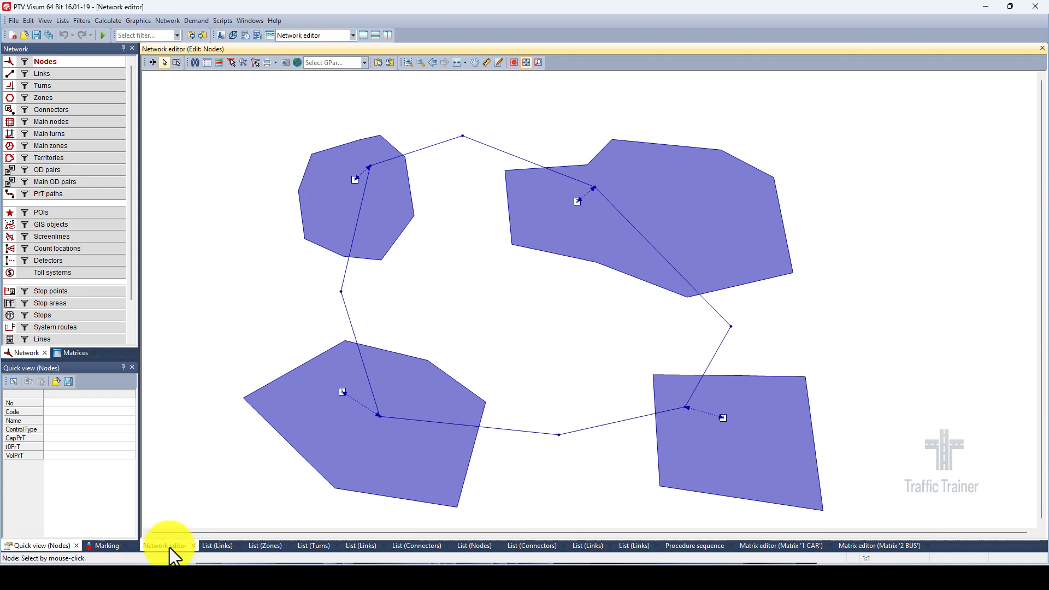
# Add a second PrT assignment to the procedure sequence and deactivate the Init assignment
pyautogui.click(694, 546)
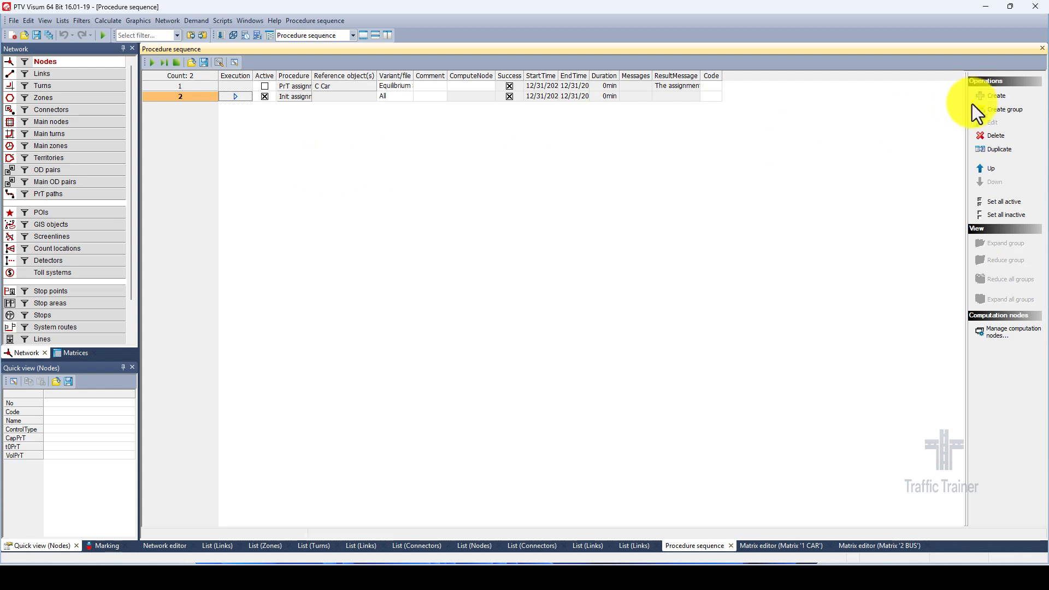
pyautogui.click(991, 96)
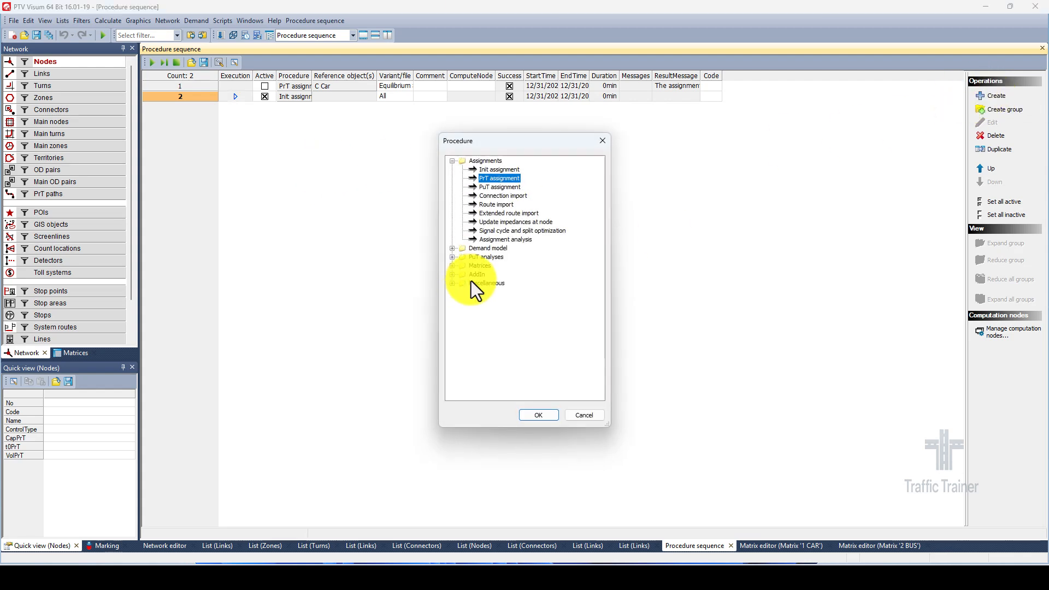
pyautogui.click(532, 413)
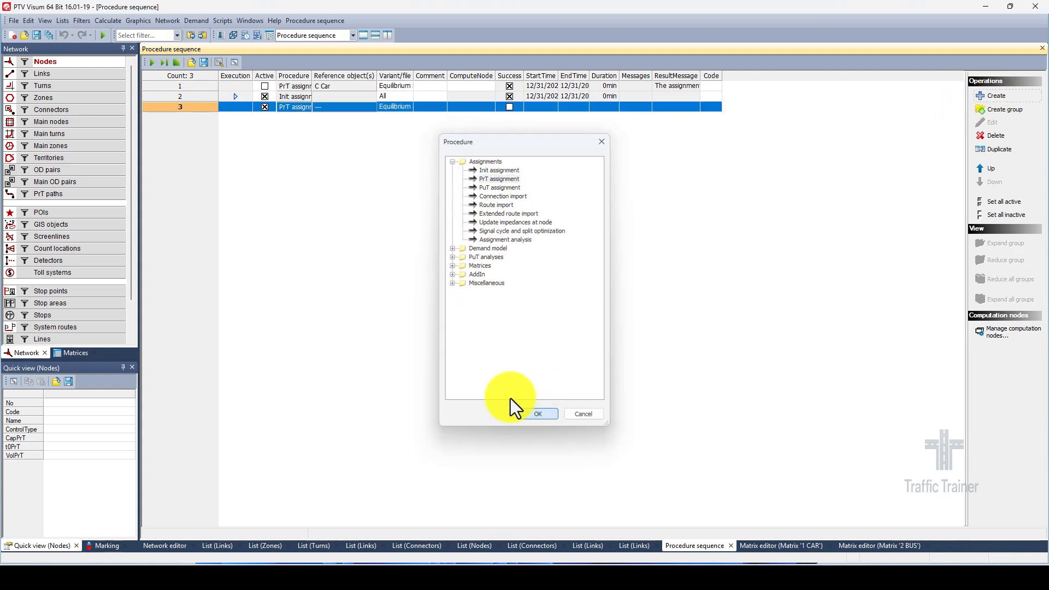
pyautogui.click(264, 97)
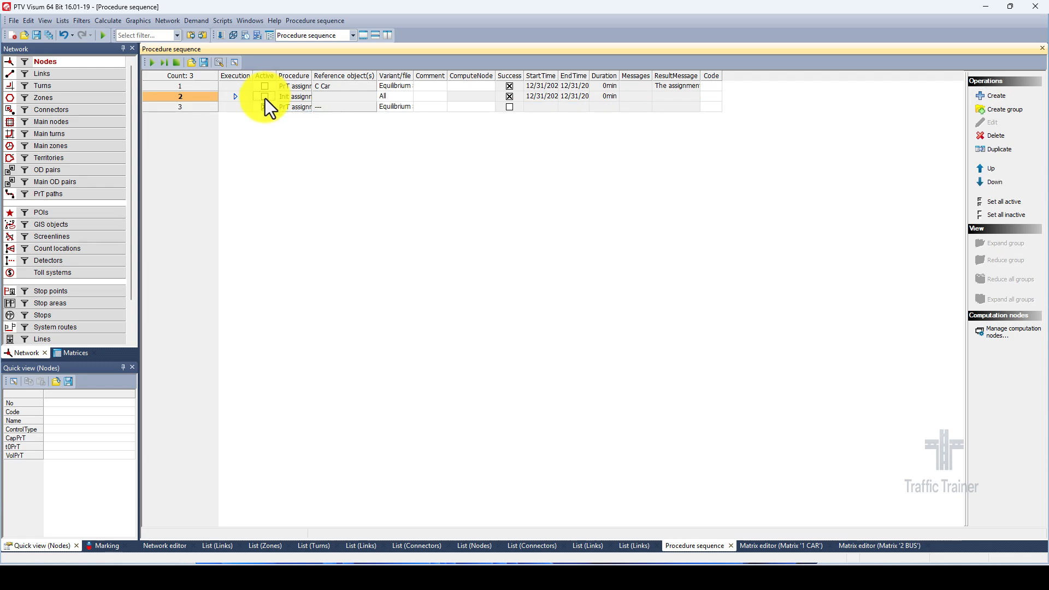
pyautogui.click(189, 108)
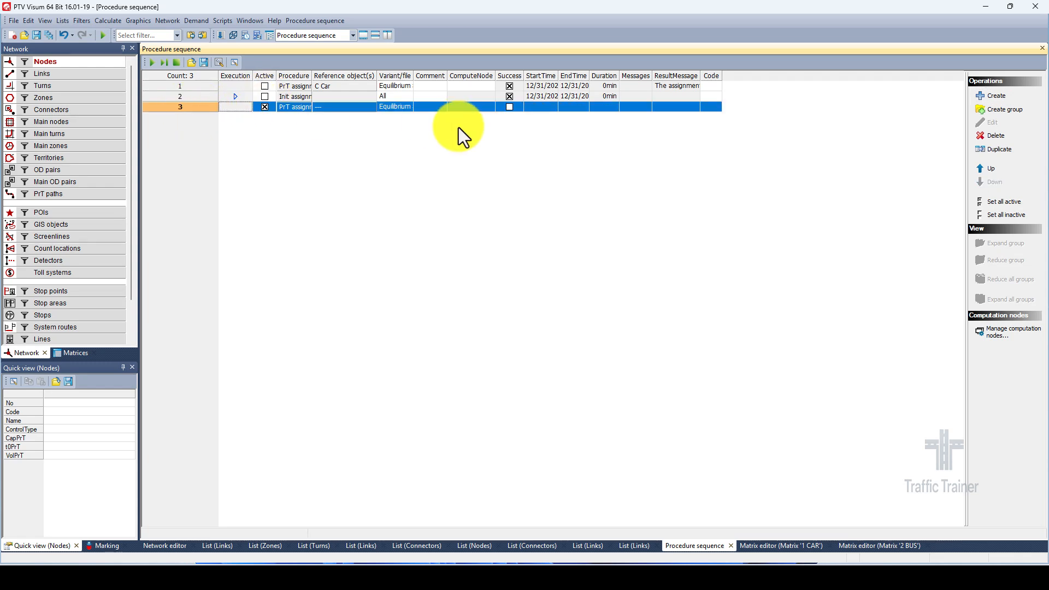
# Set the second PrT assignment's variant to Incremental assignment and its demand segment to C Car
pyautogui.click(405, 107)
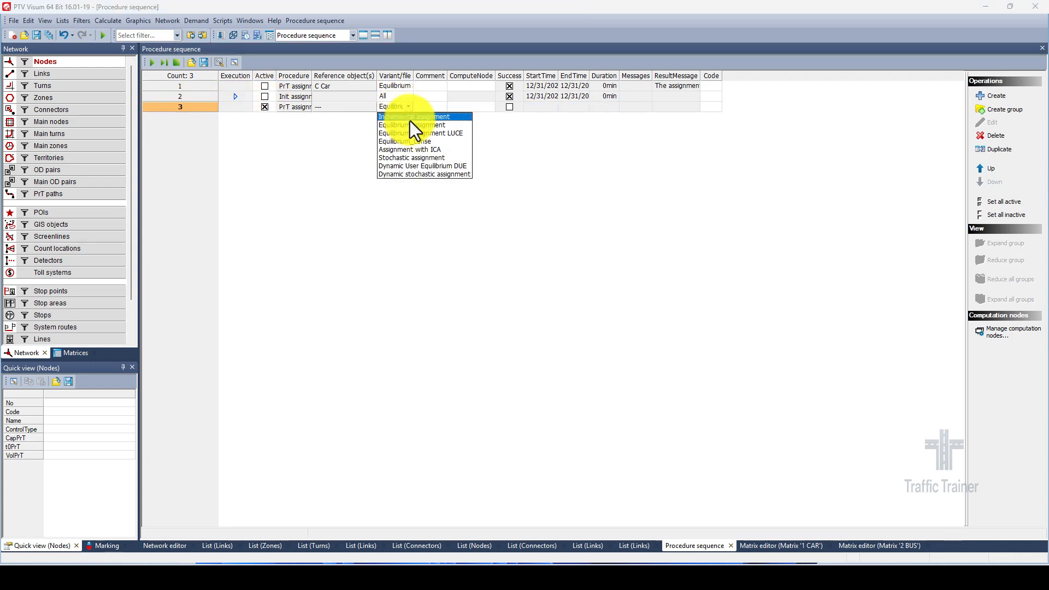
pyautogui.click(410, 120)
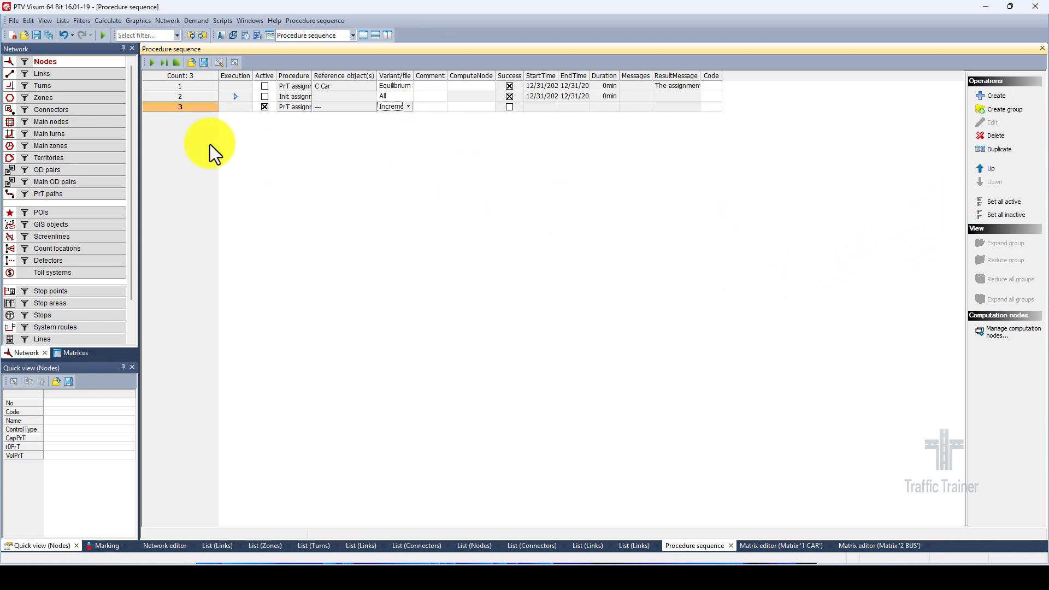
pyautogui.click(185, 107)
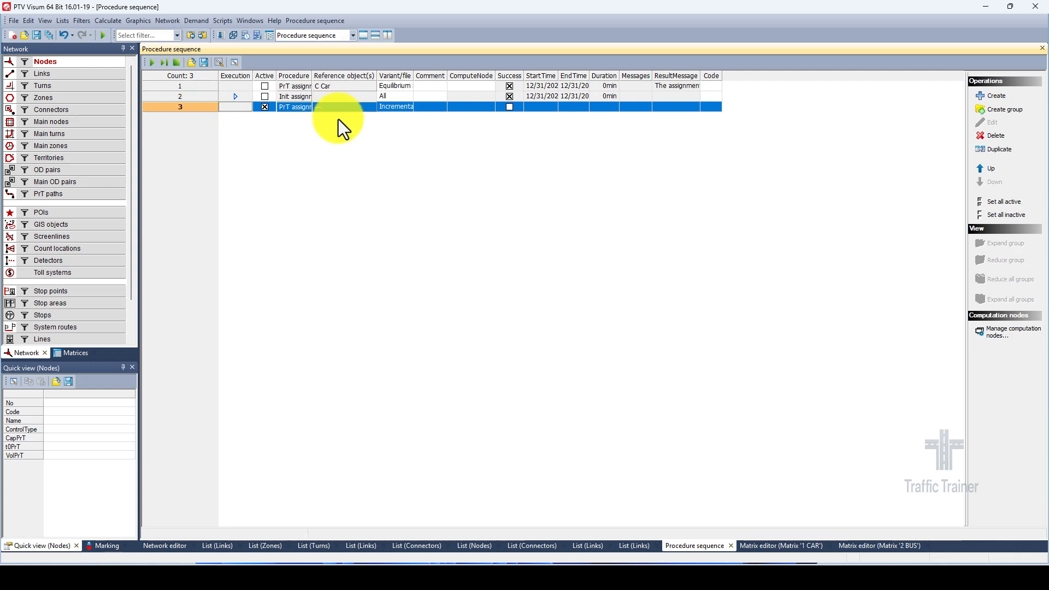
pyautogui.click(352, 108)
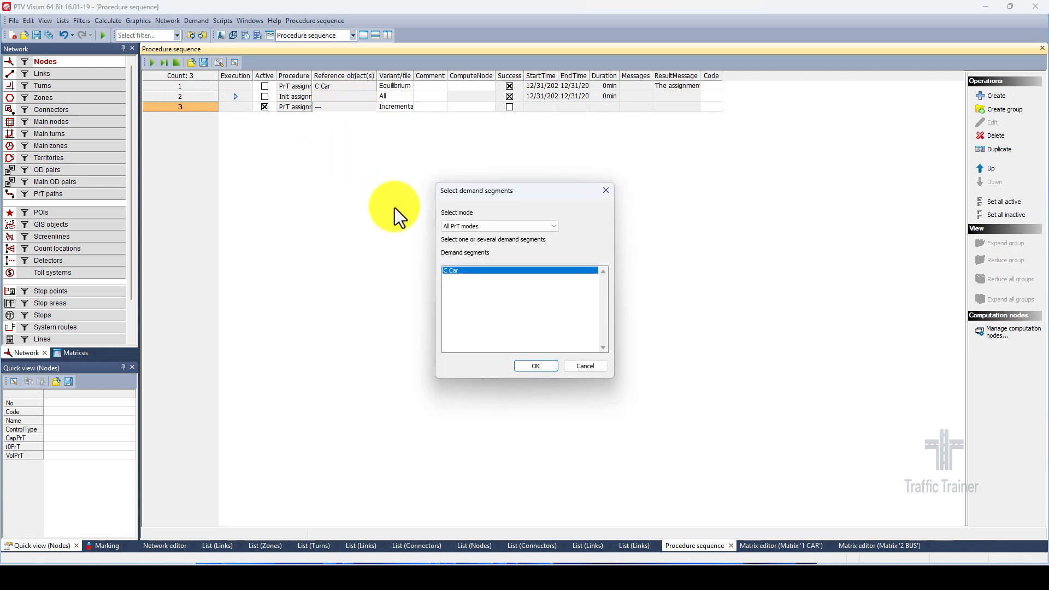
pyautogui.click(531, 367)
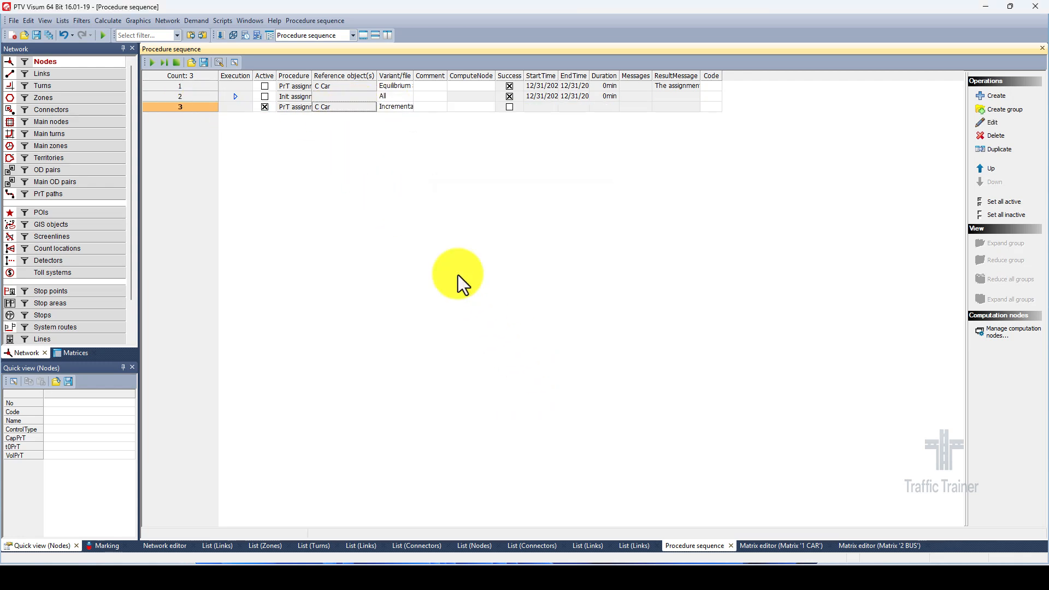
# Run the incremental assignment with its default OD demand shares per iteration step and show the result in the network editor
pyautogui.click(993, 124)
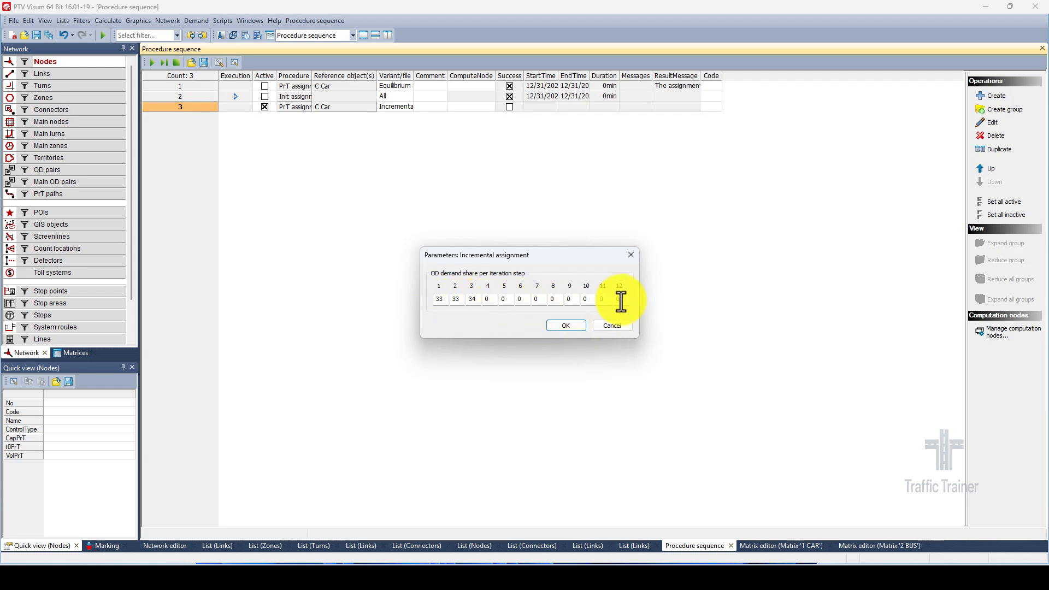
pyautogui.click(564, 326)
pyautogui.click(179, 107)
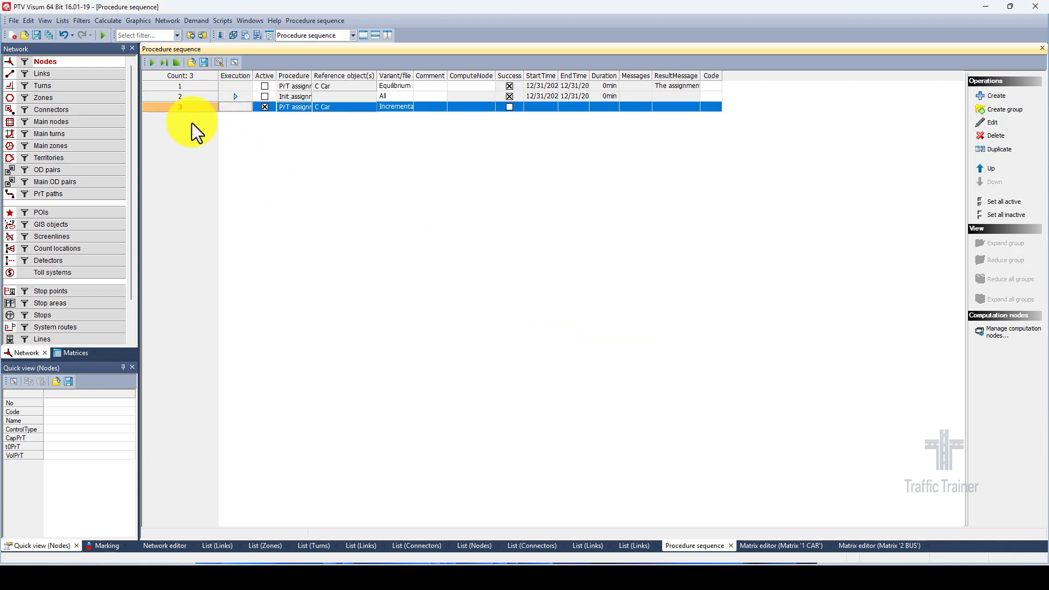
pyautogui.click(150, 63)
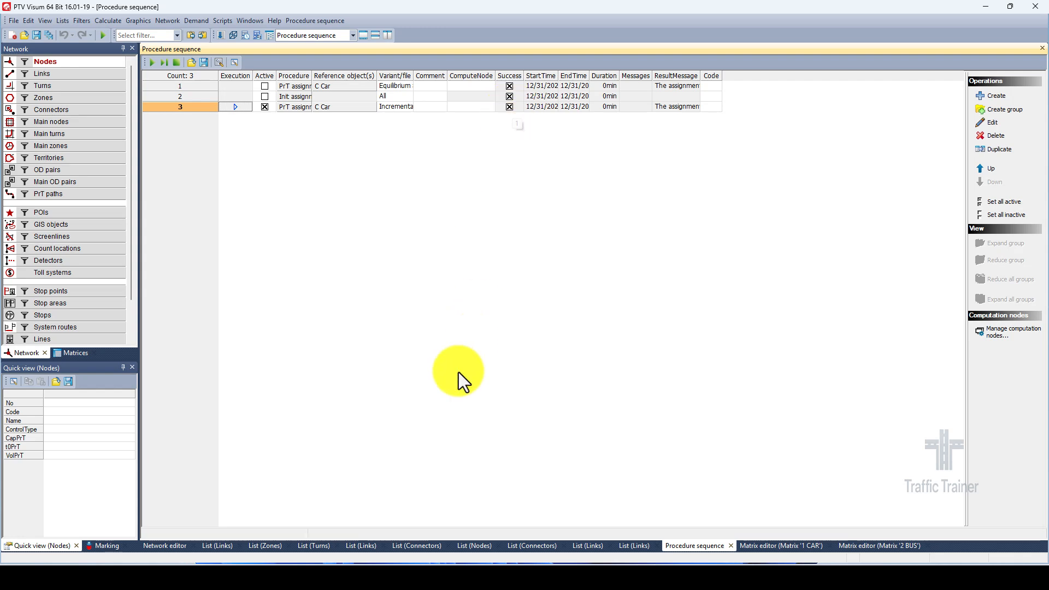
pyautogui.click(165, 546)
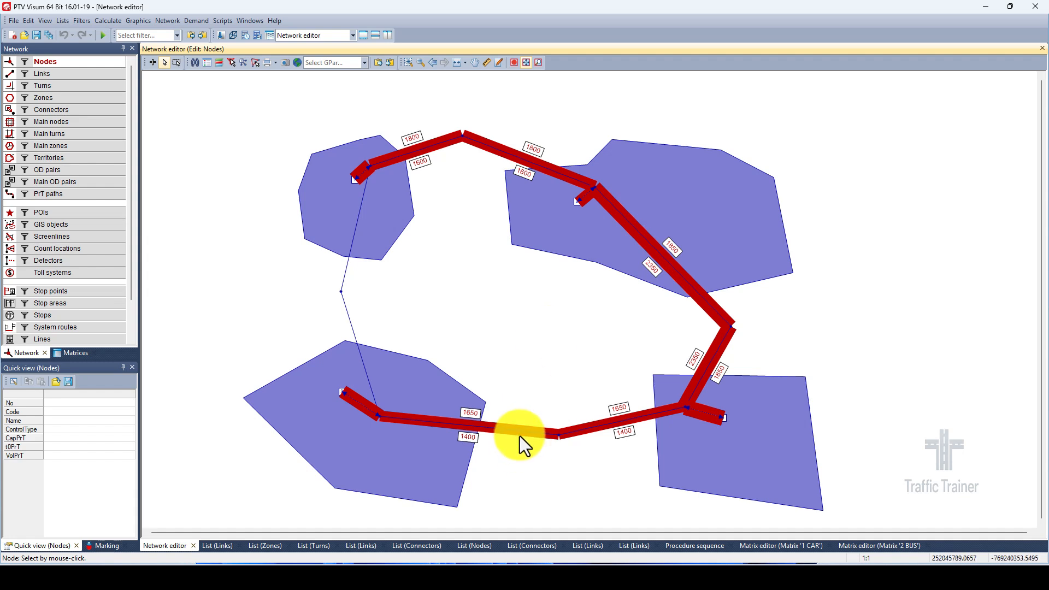
# Show the matrices list and deactivate the incremental PrT assignment in the procedure sequence
pyautogui.click(77, 354)
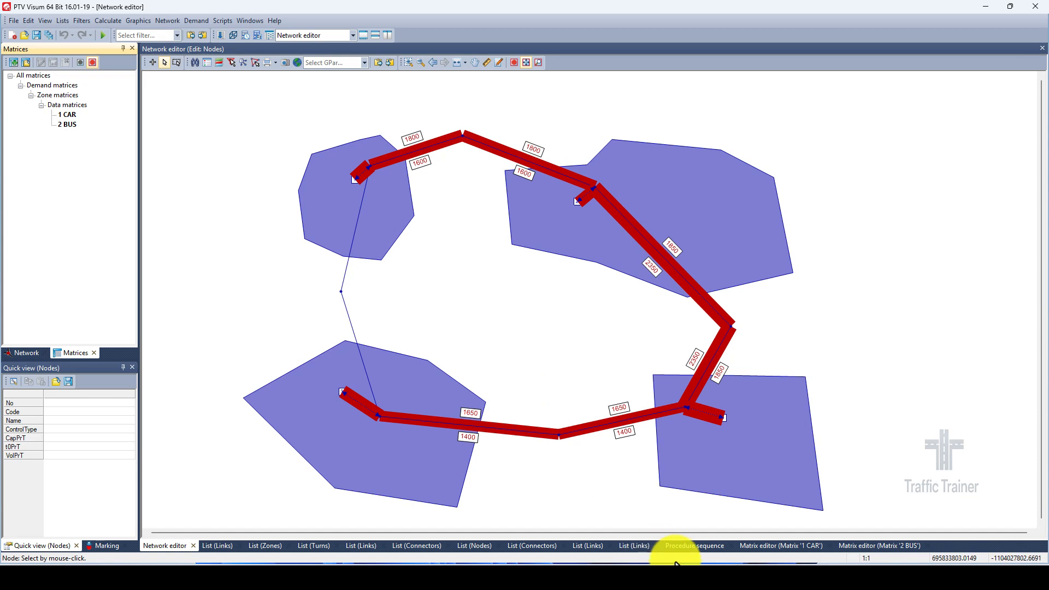
pyautogui.click(682, 546)
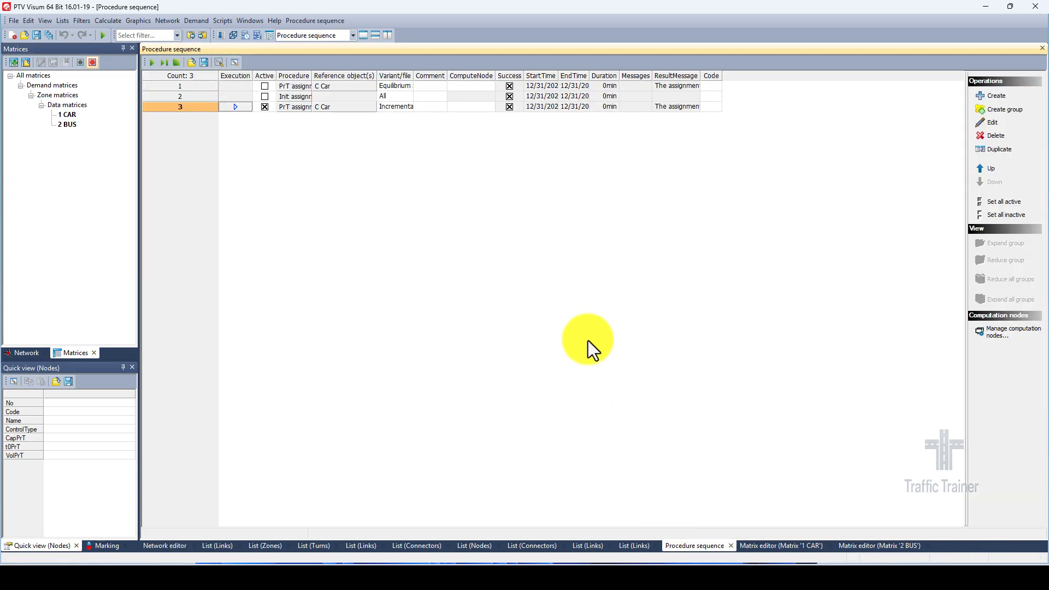
pyautogui.click(264, 107)
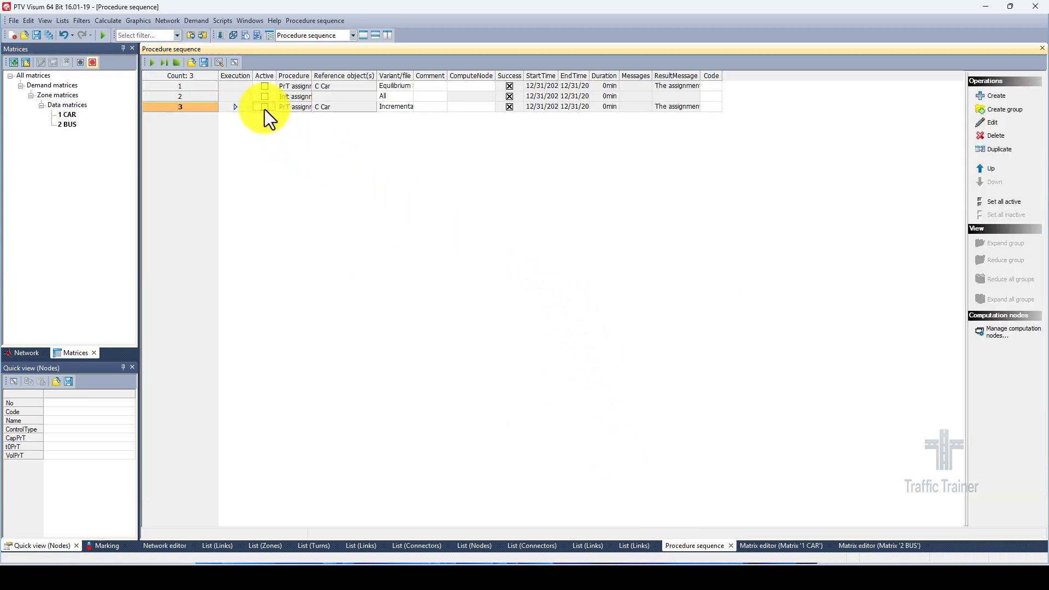
# Add a PuT assignment to the procedure sequence and set its demand segment to X PuT
pyautogui.click(1001, 98)
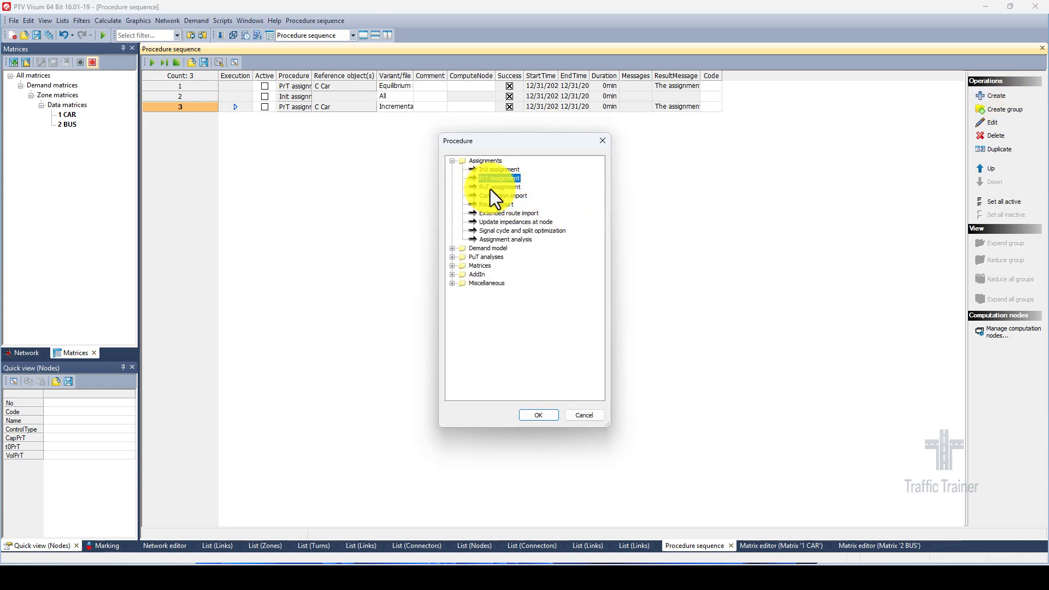
pyautogui.click(530, 415)
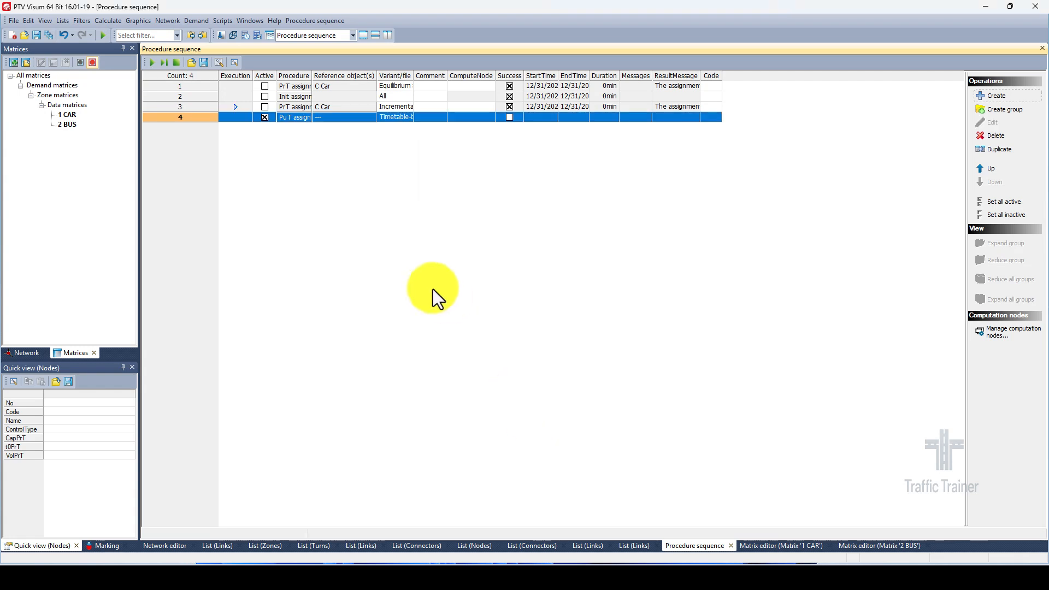
pyautogui.doubleClick(334, 119)
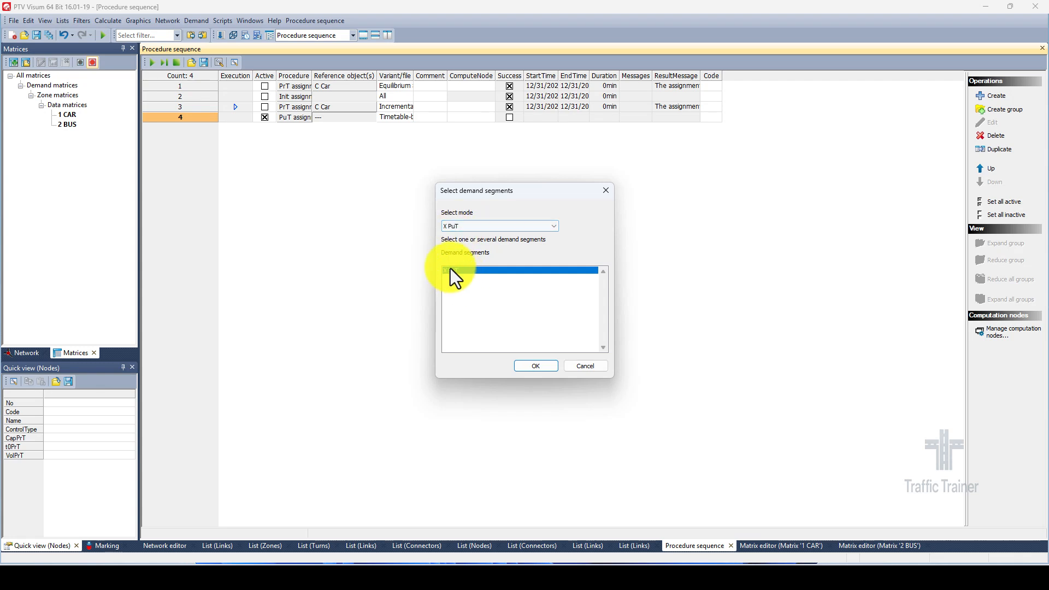
pyautogui.click(522, 367)
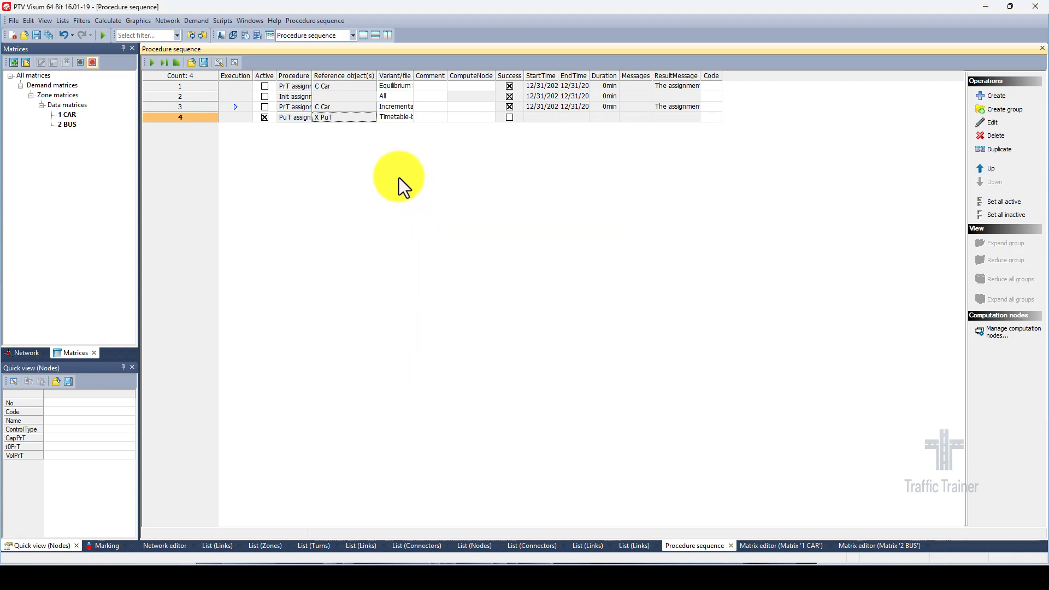
# Run the PuT assignment with the TSys-based variant and show the result in the network editor
pyautogui.click(408, 119)
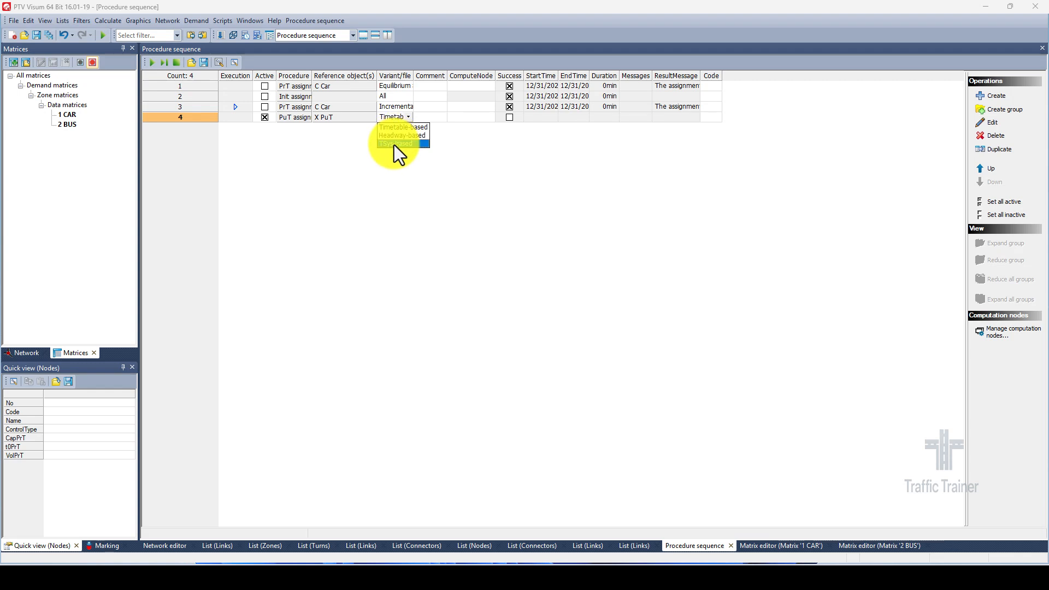
pyautogui.click(395, 144)
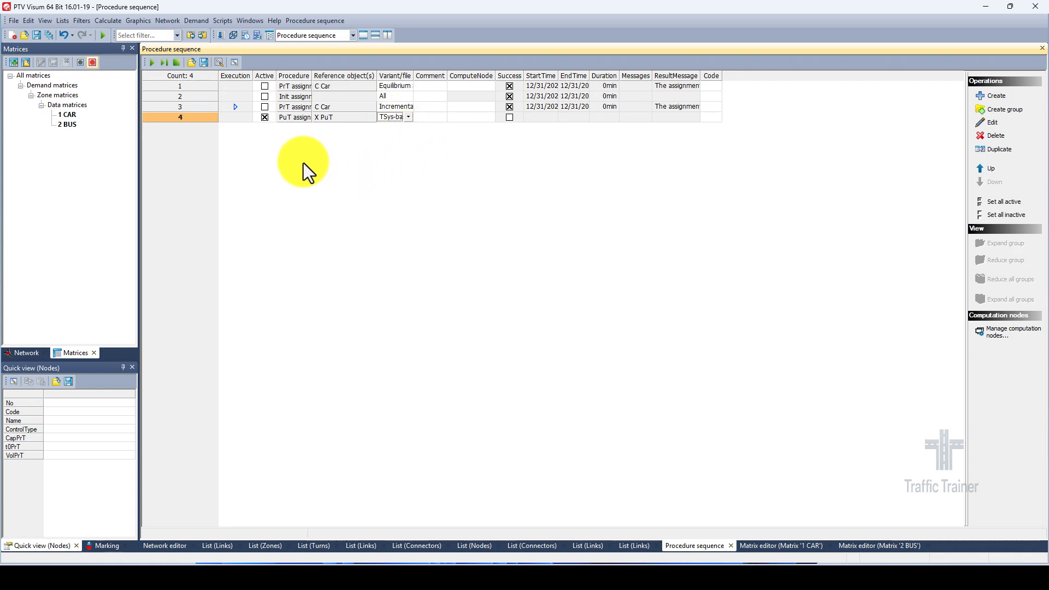
pyautogui.click(152, 63)
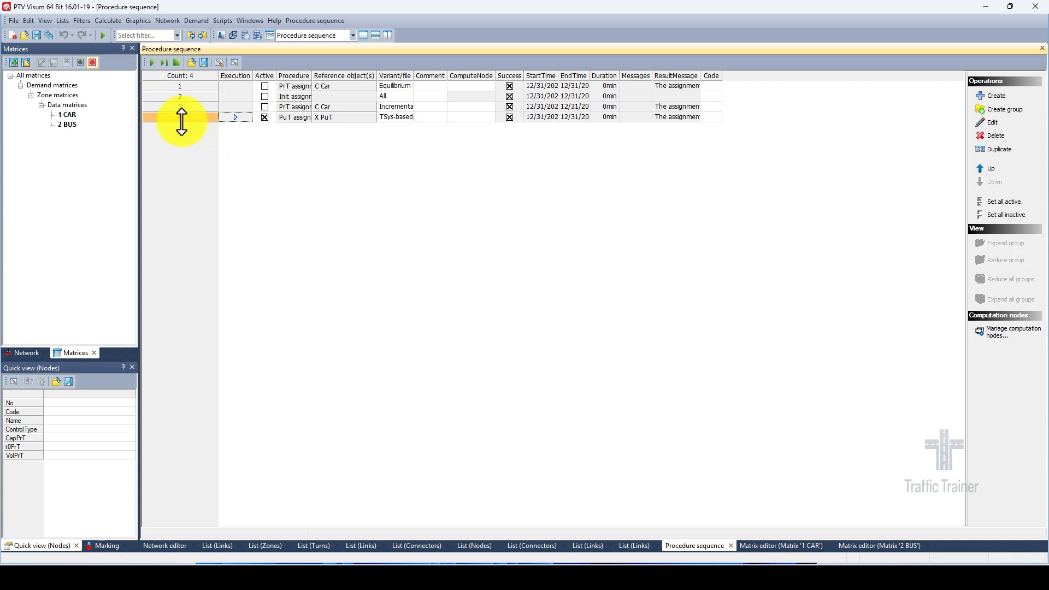
pyautogui.click(165, 545)
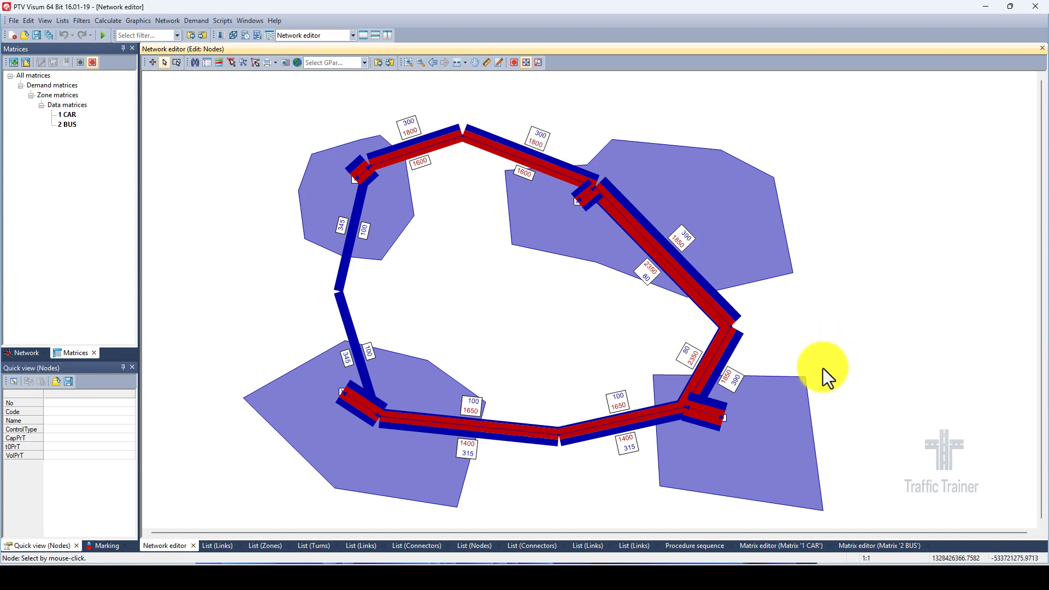
pyautogui.scroll(-2, 868, 345)
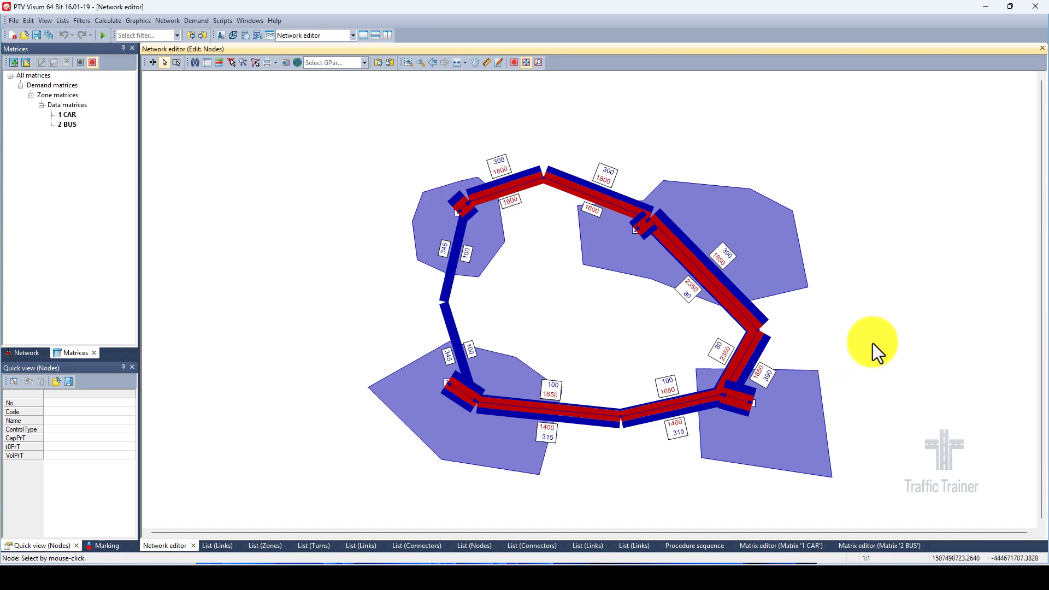
pyautogui.moveTo(871, 346); pyautogui.dragTo(659, 309)
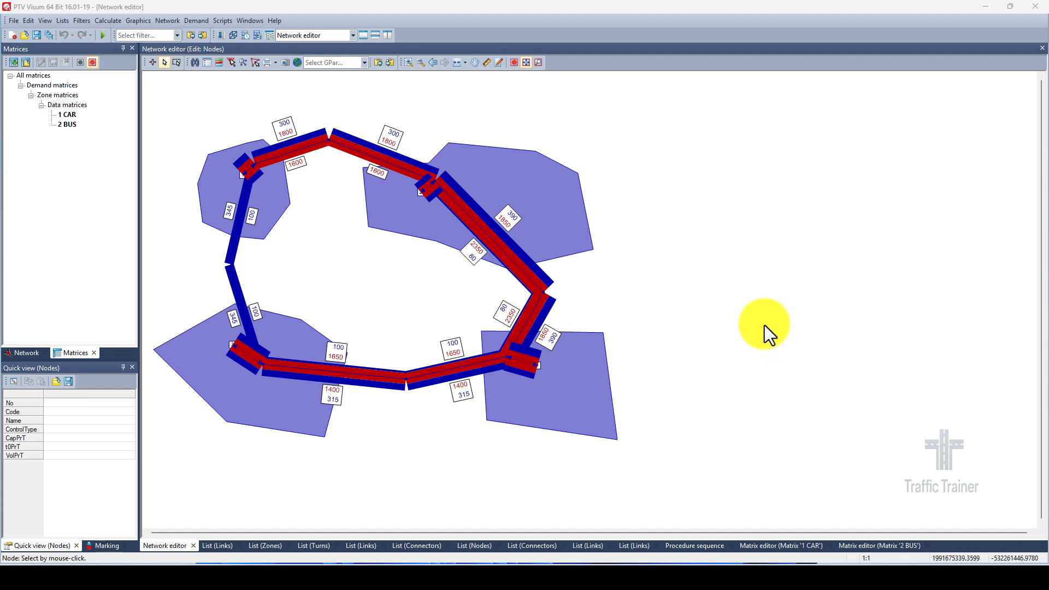
# Turn on drawing of the desire lines (zones) layer in the network editor's graphic parameters
pyautogui.click(137, 20)
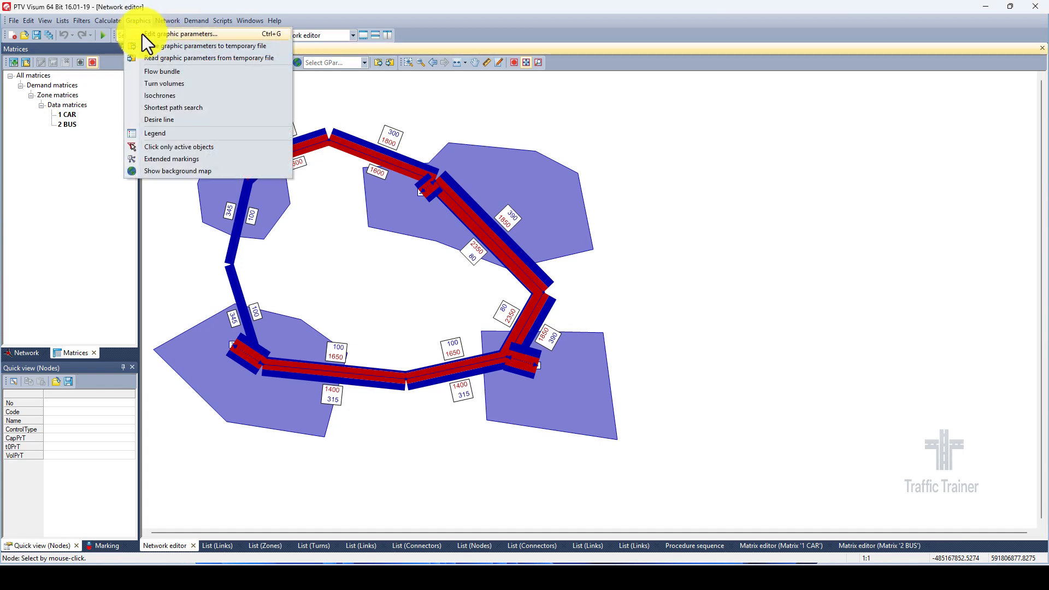
pyautogui.click(142, 34)
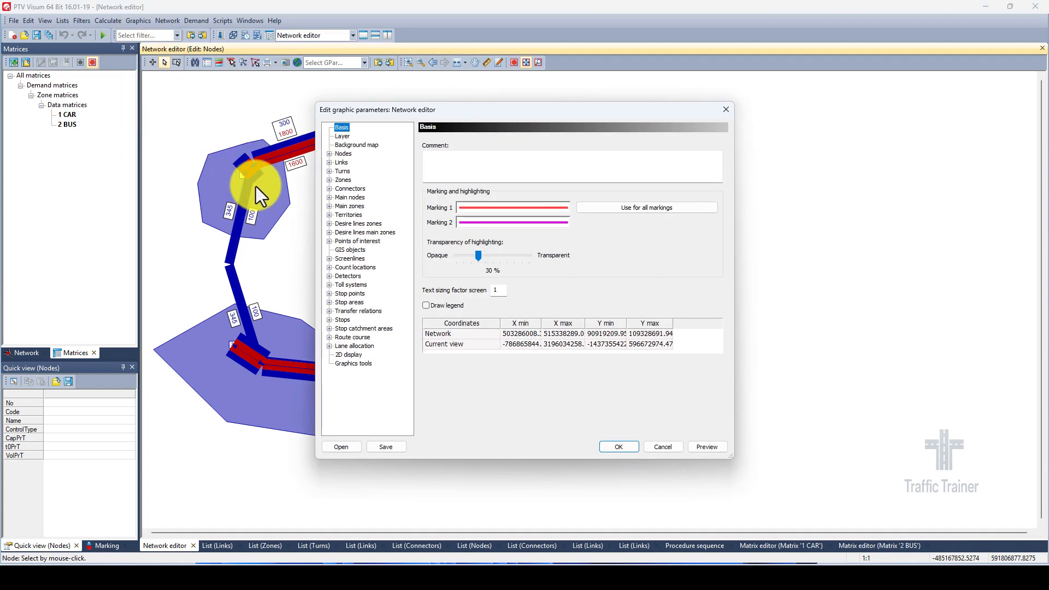
pyautogui.click(329, 225)
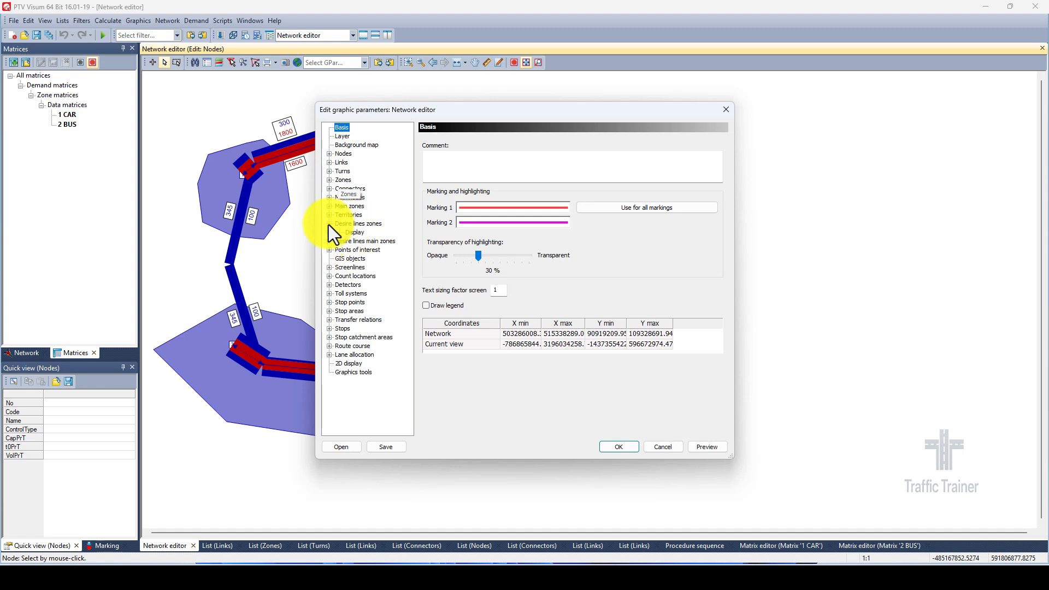
pyautogui.click(365, 225)
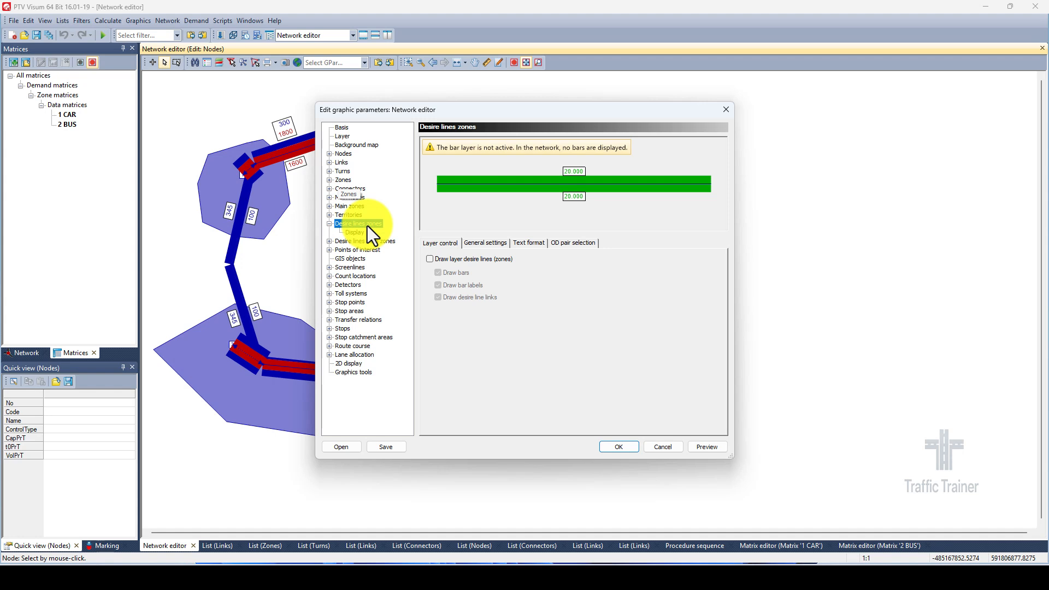
pyautogui.click(430, 259)
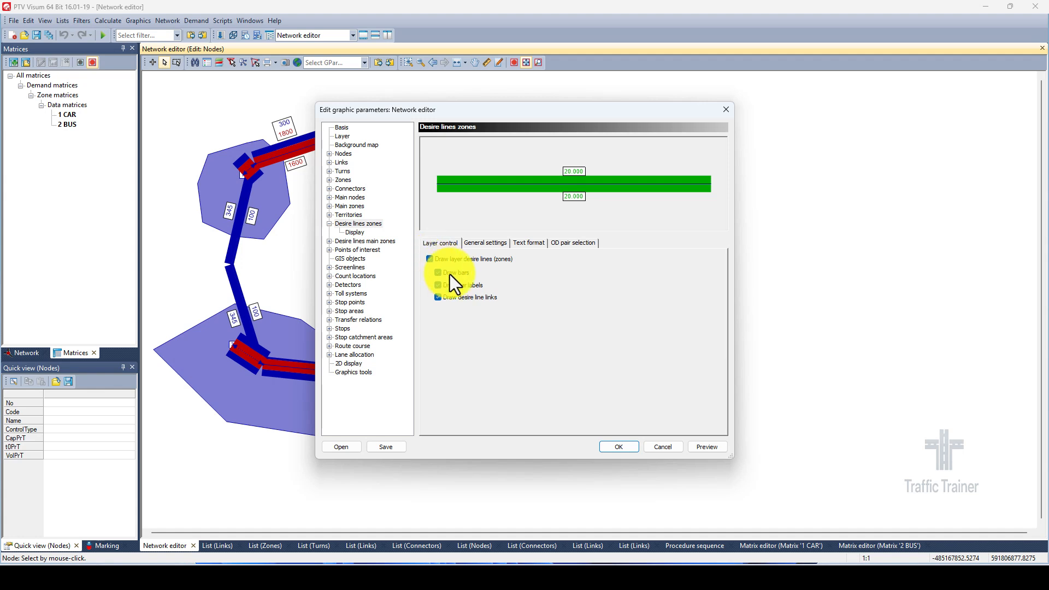
# Scale the zone desire line bars by the matrix value of matrix 1 CAR and preview them
pyautogui.click(354, 233)
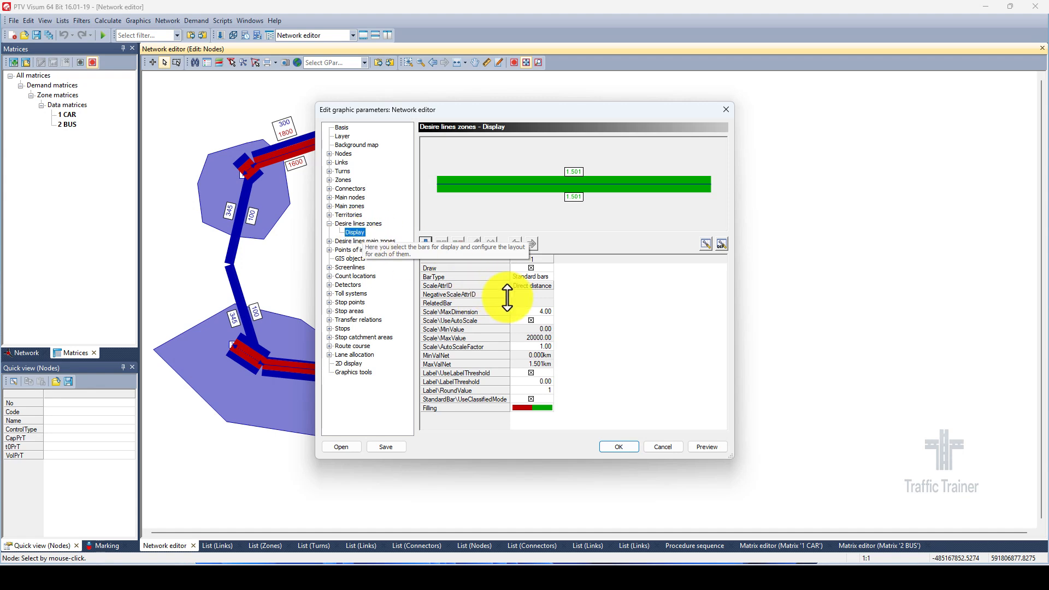
pyautogui.click(543, 288)
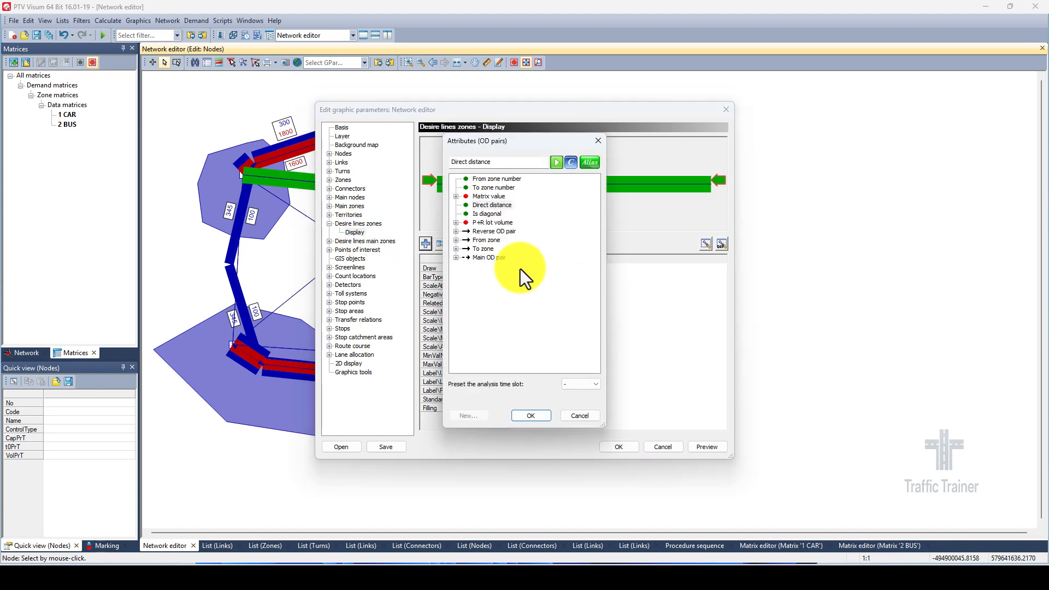
pyautogui.click(455, 196)
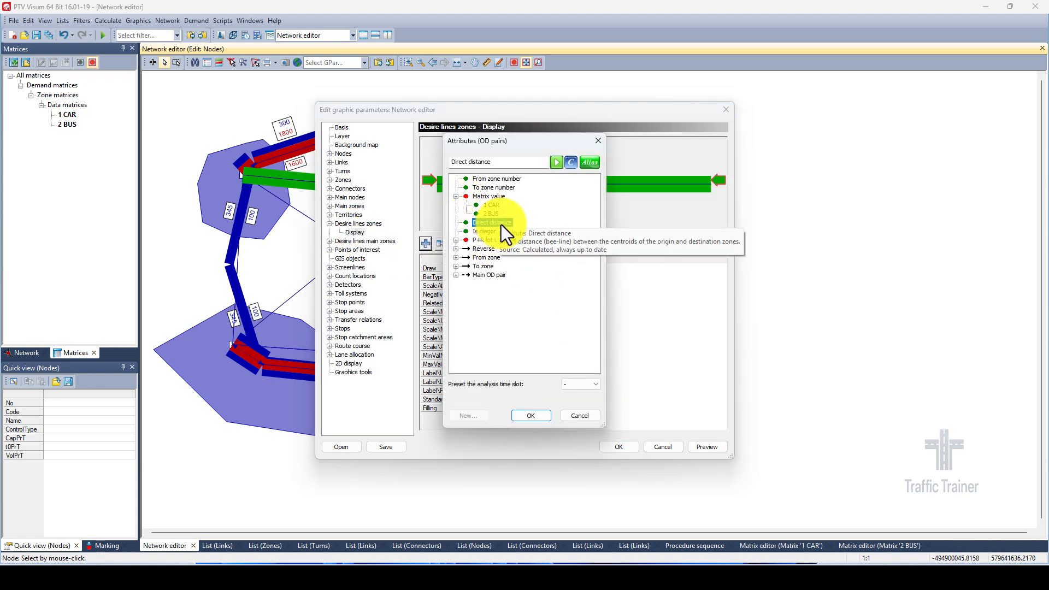
pyautogui.click(496, 205)
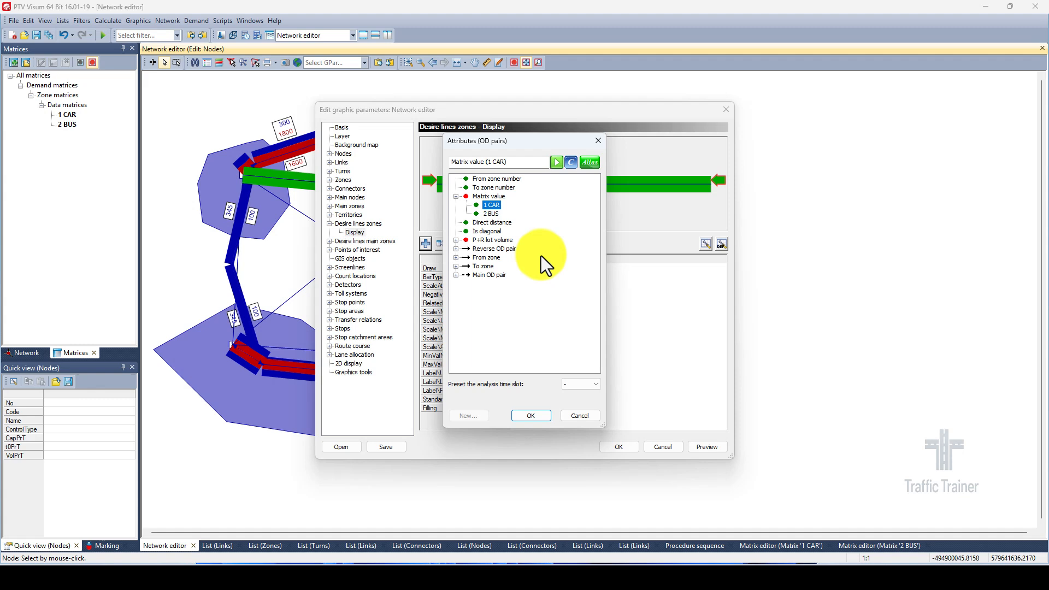
pyautogui.click(494, 206)
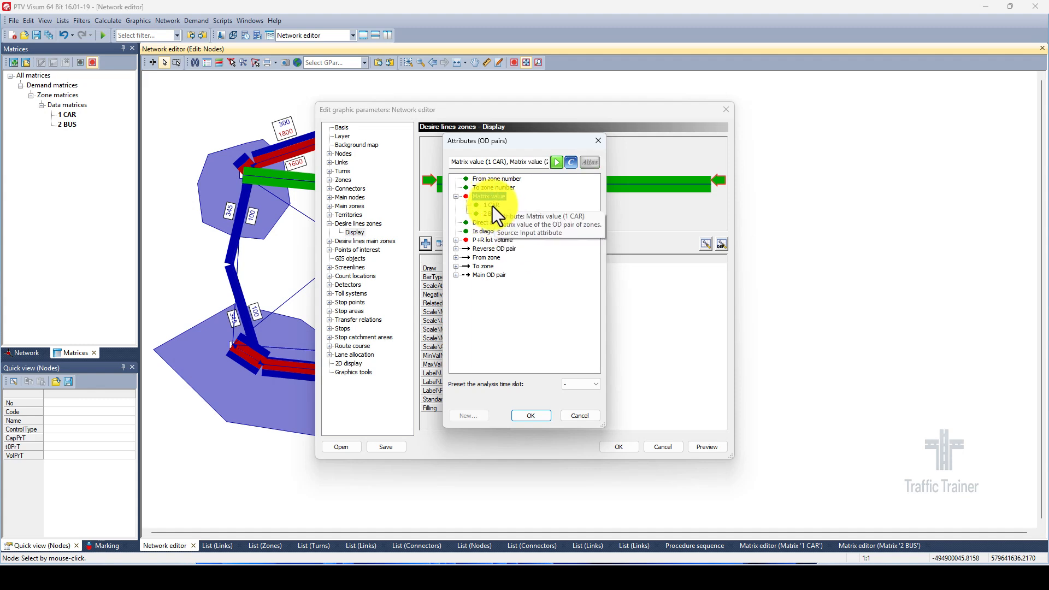
pyautogui.click(527, 416)
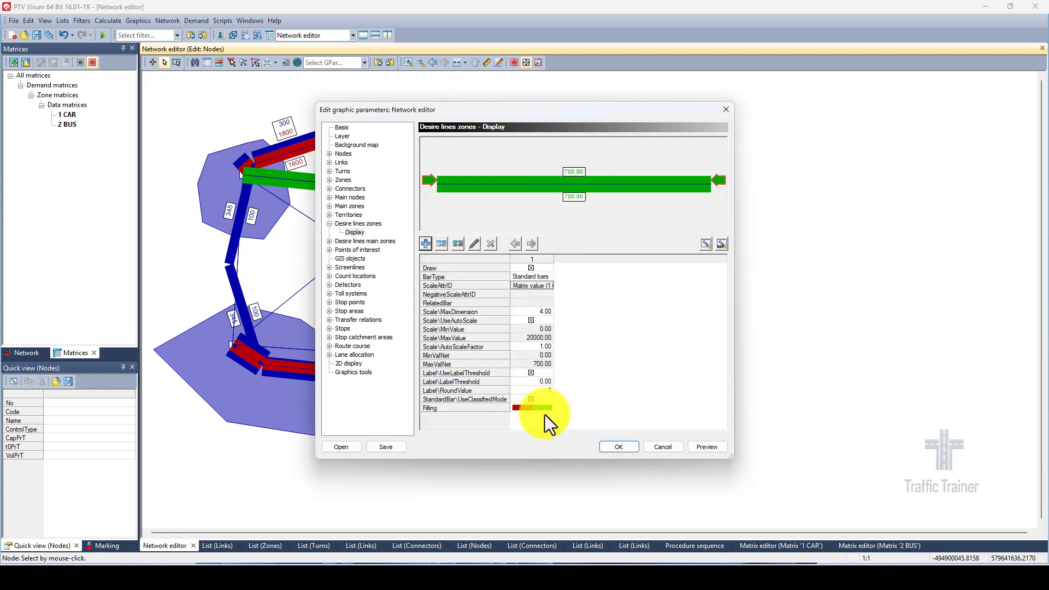
pyautogui.click(700, 448)
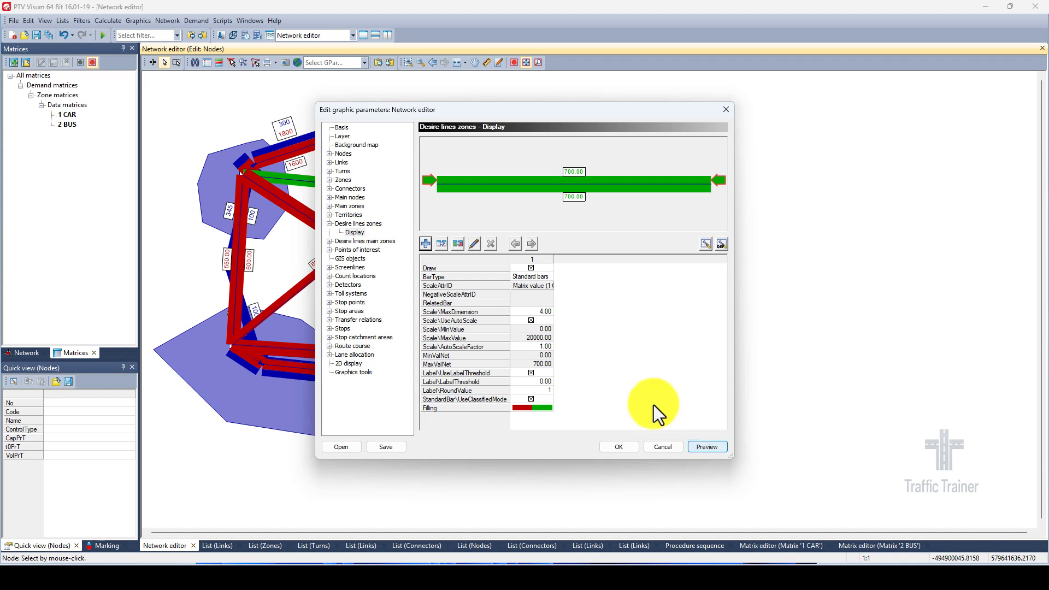
# Switch the desire line bar's fill style to Uniform display in green and apply the graphic parameters to the network
pyautogui.doubleClick(523, 411)
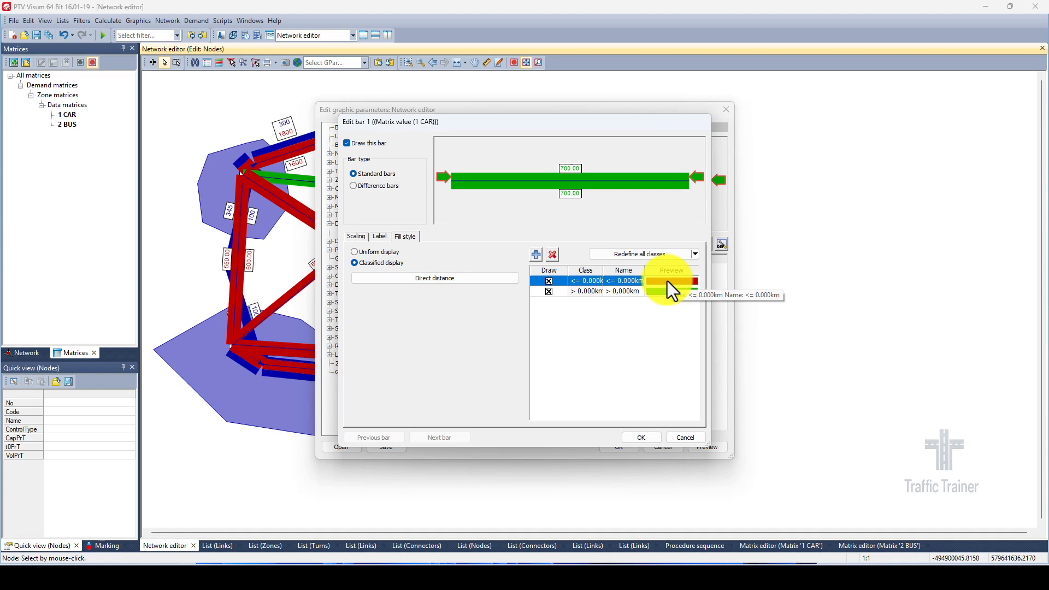
pyautogui.click(377, 253)
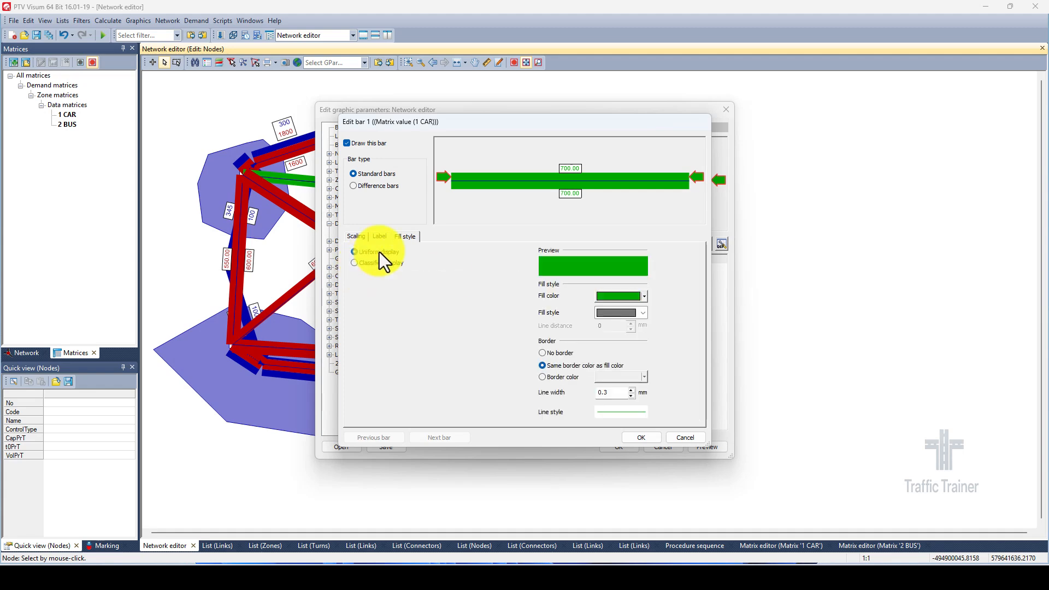
pyautogui.click(634, 439)
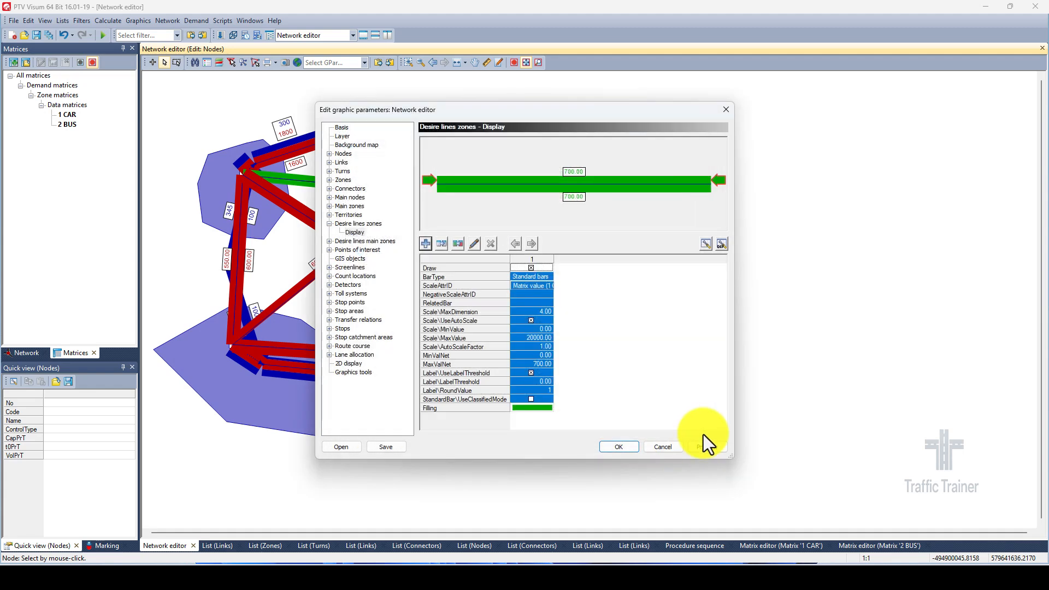
pyautogui.click(699, 445)
pyautogui.click(617, 446)
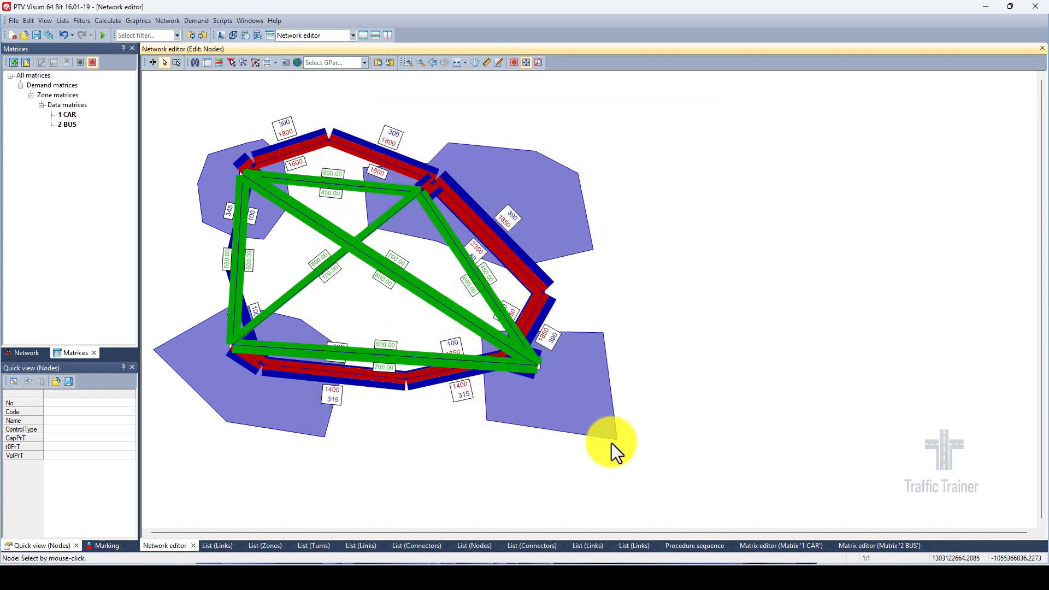
pyautogui.scroll(-1, 678, 406)
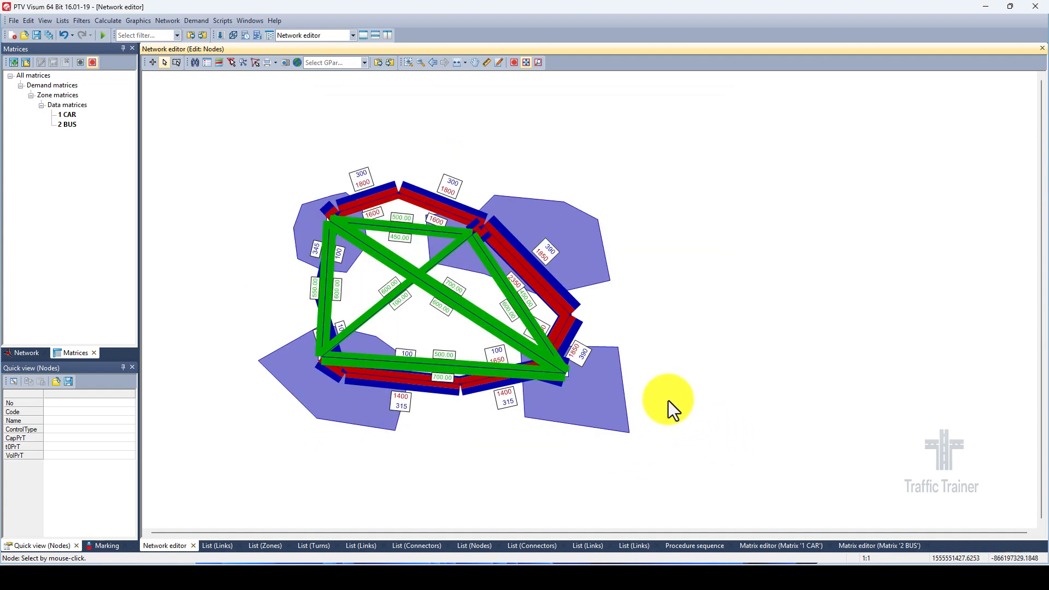
pyautogui.moveTo(685, 390); pyautogui.dragTo(722, 406)
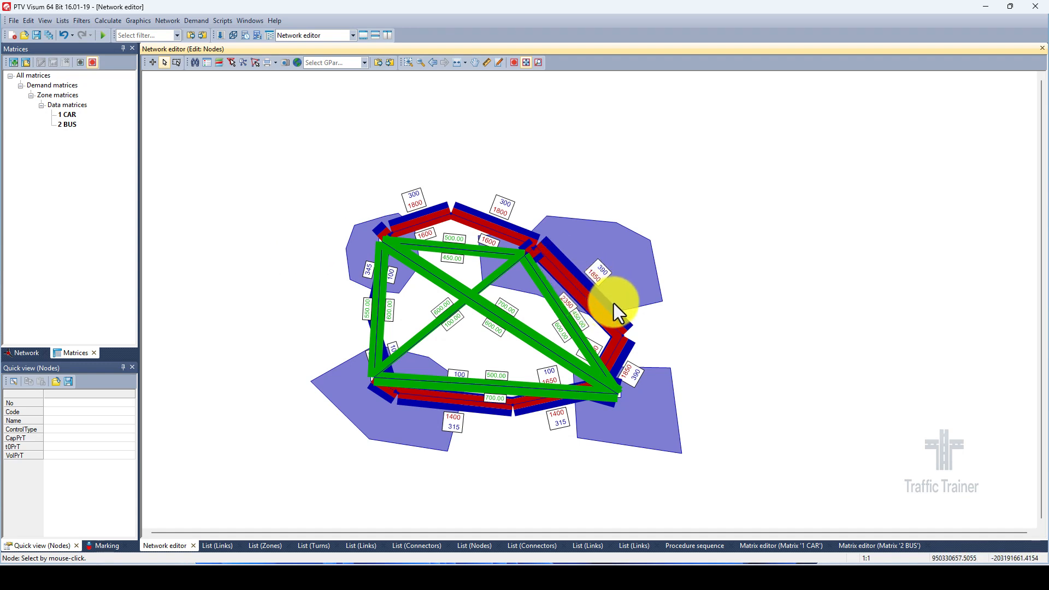
# Open the display settings of the link bars in the network editor's graphic parameters
pyautogui.click(139, 25)
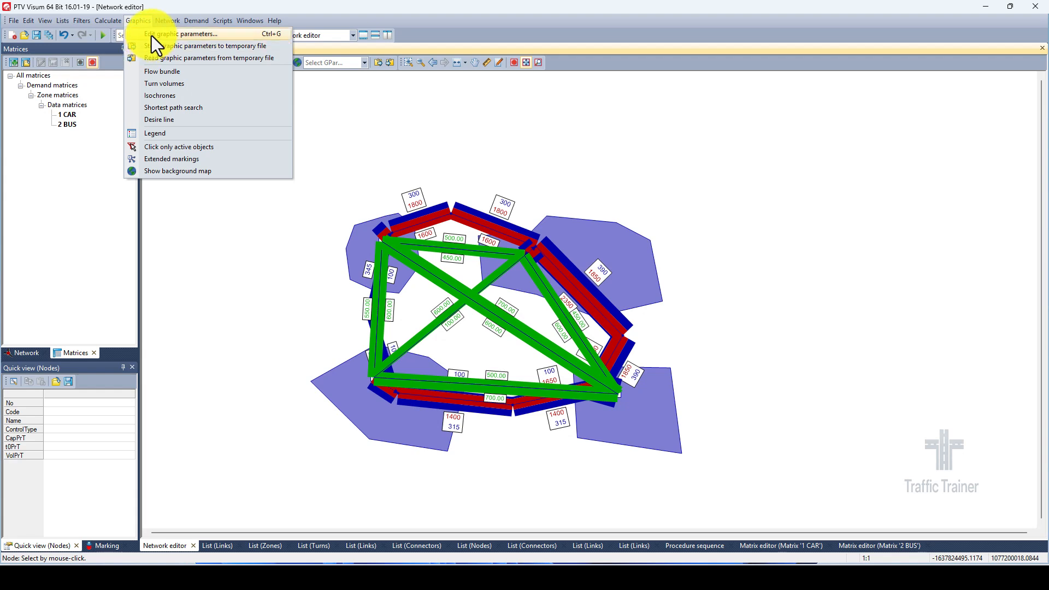
pyautogui.click(151, 35)
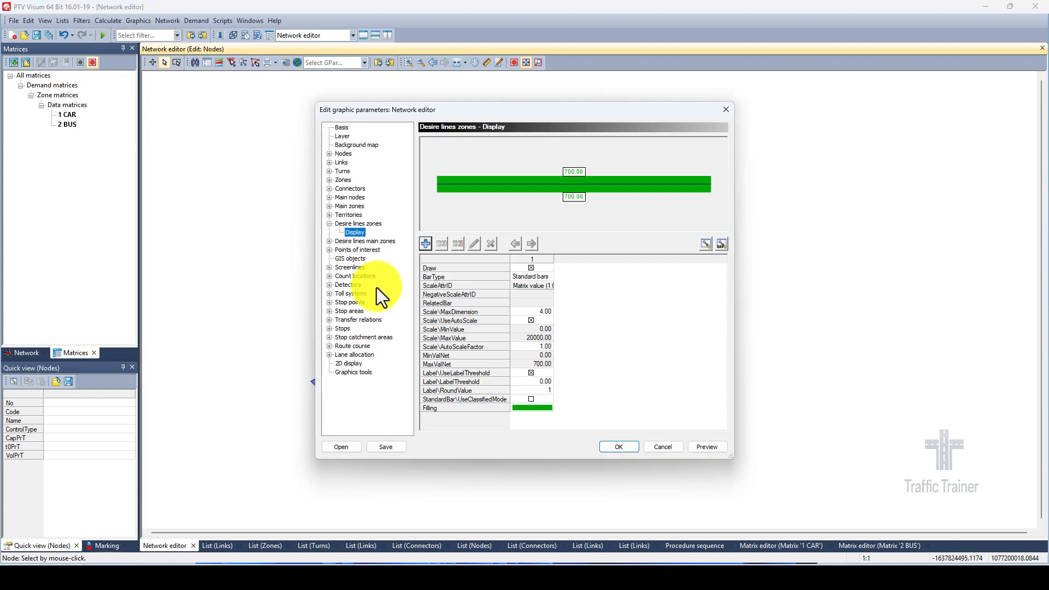
pyautogui.click(330, 162)
pyautogui.click(354, 172)
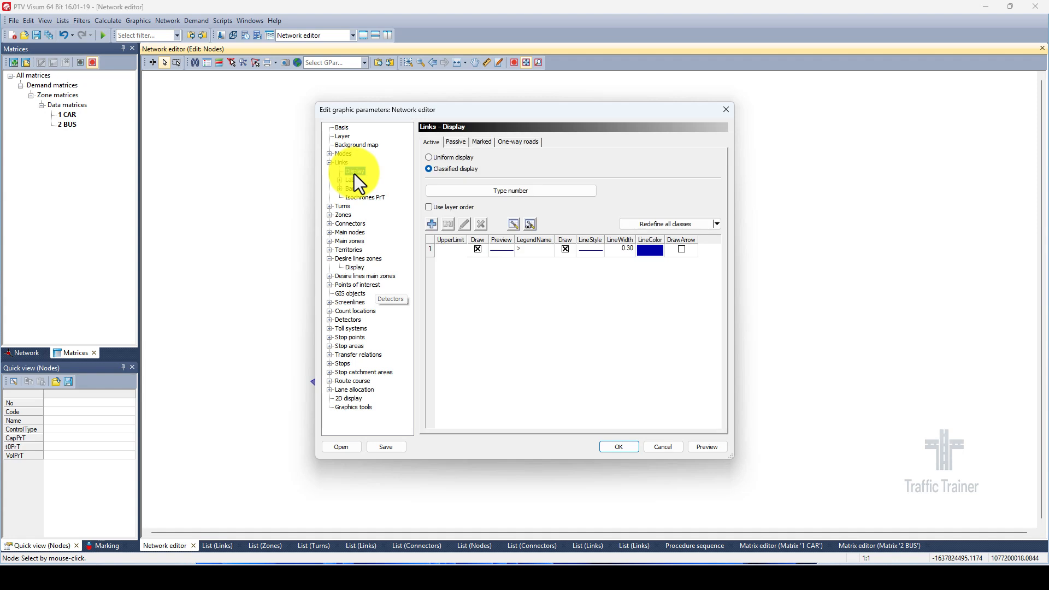
pyautogui.click(340, 180)
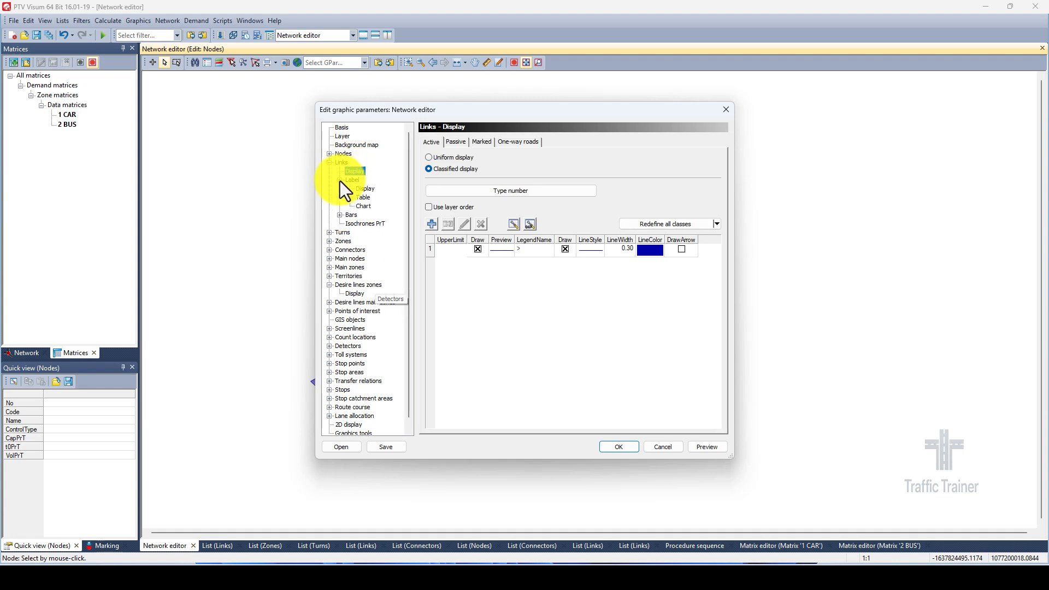
pyautogui.doubleClick(348, 215)
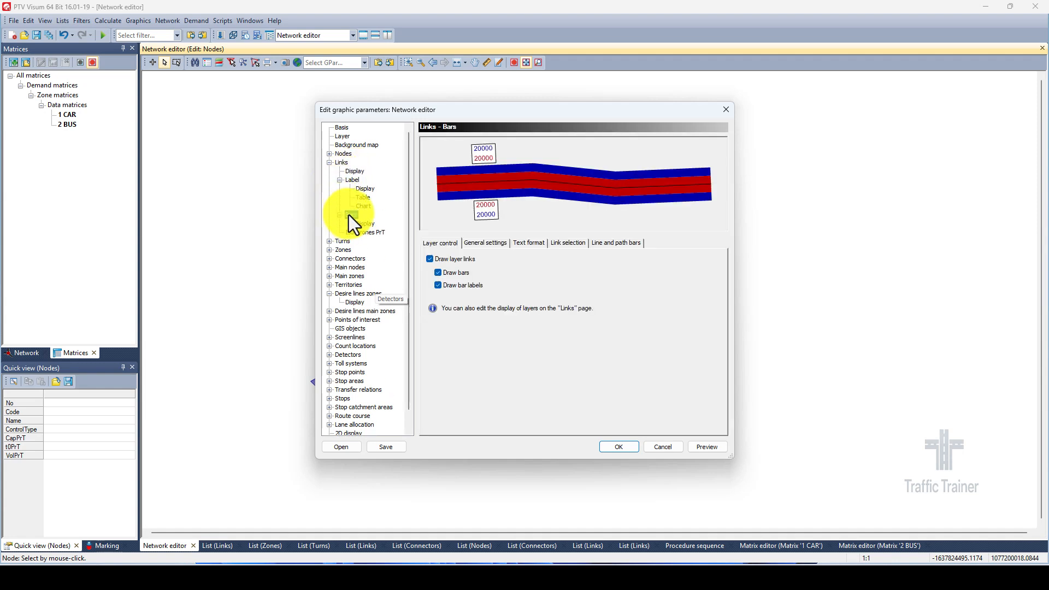
pyautogui.click(362, 224)
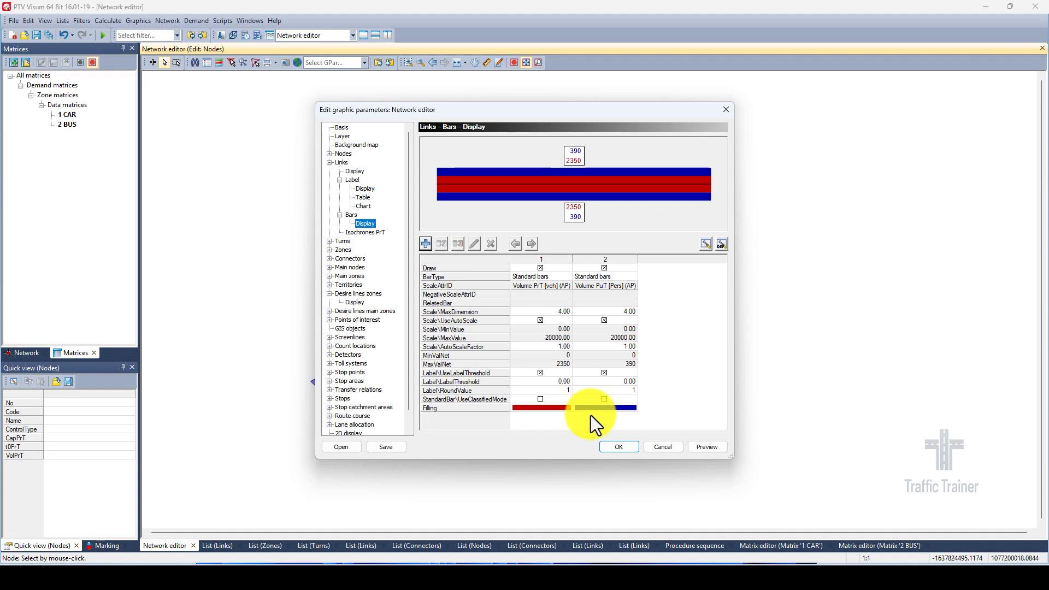
# Examine the fill color and line width options of the Volume PrT link bar, then close the graphic parameters
pyautogui.doubleClick(551, 408)
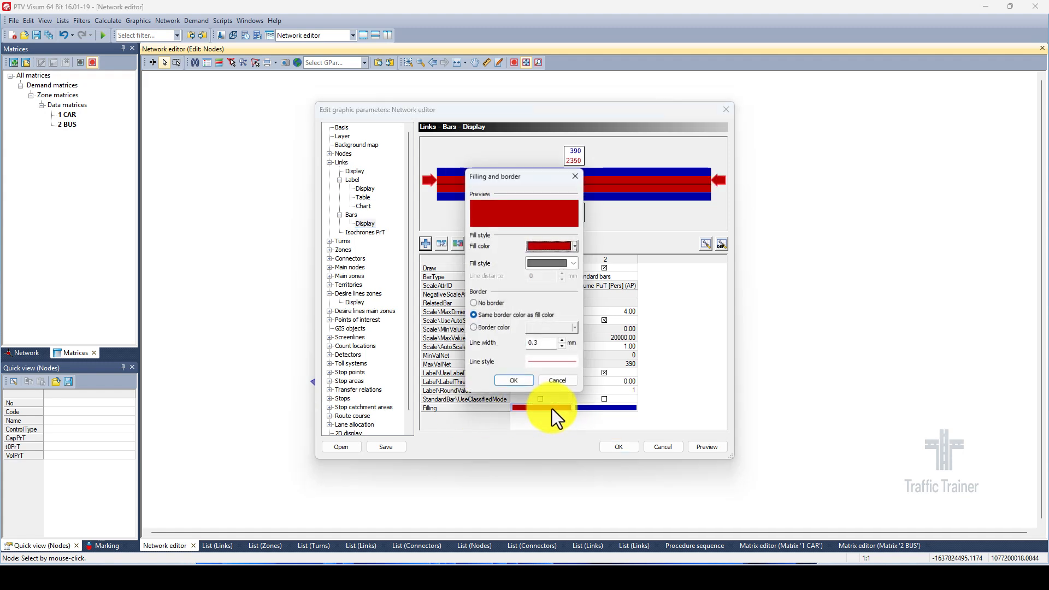
pyautogui.click(575, 248)
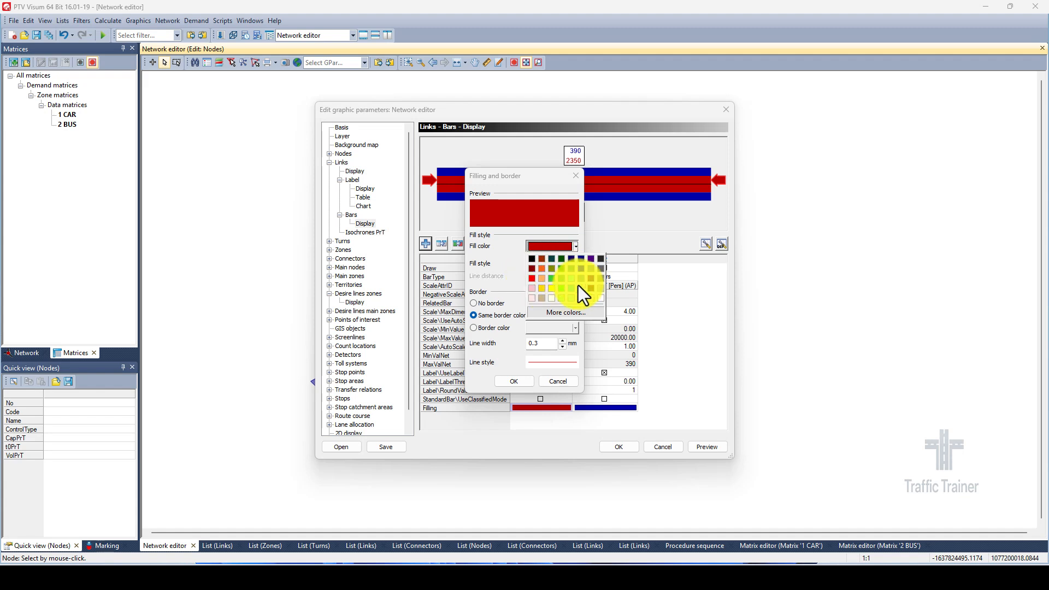
pyautogui.click(576, 245)
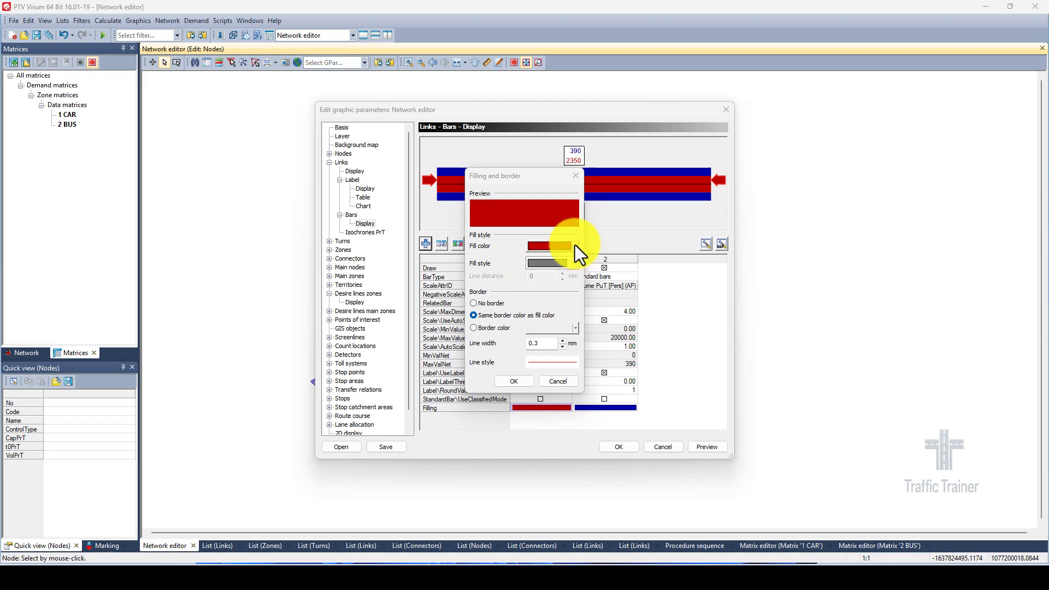
pyautogui.moveTo(541, 342); pyautogui.dragTo(513, 342)
pyautogui.click(550, 347)
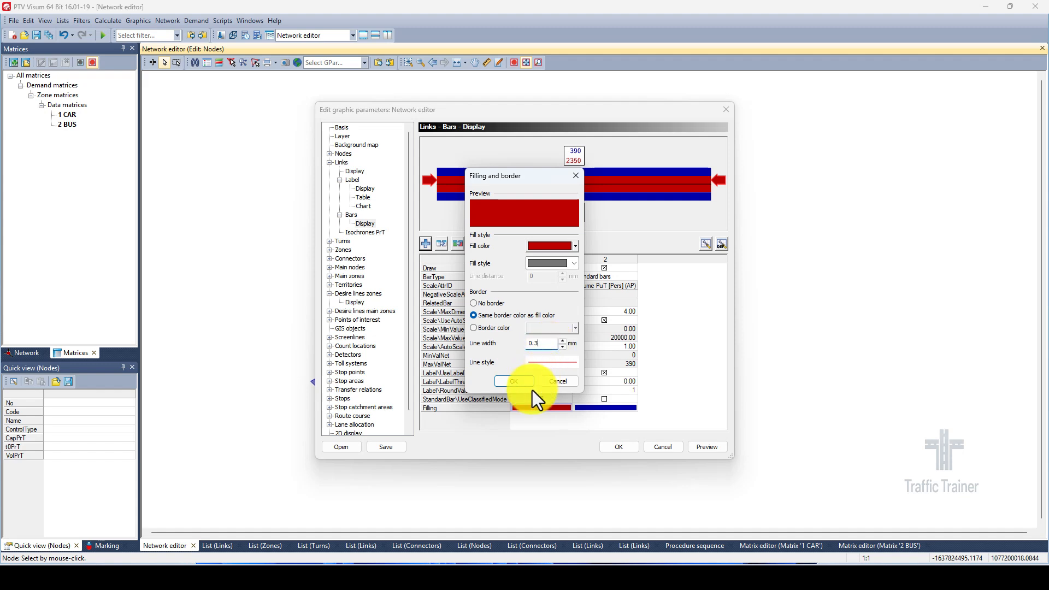
pyautogui.click(514, 381)
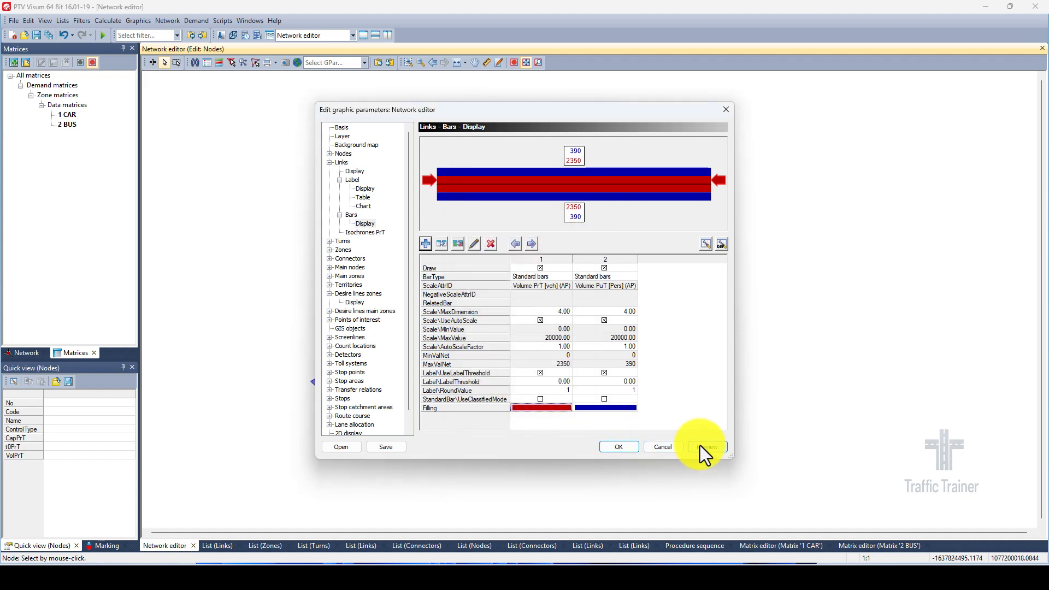
pyautogui.click(620, 449)
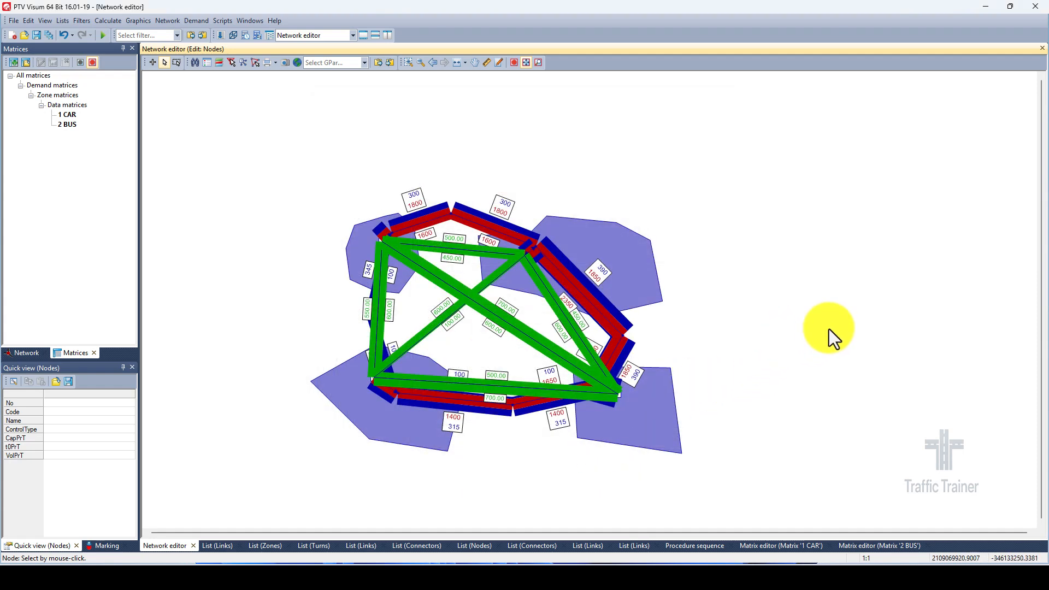